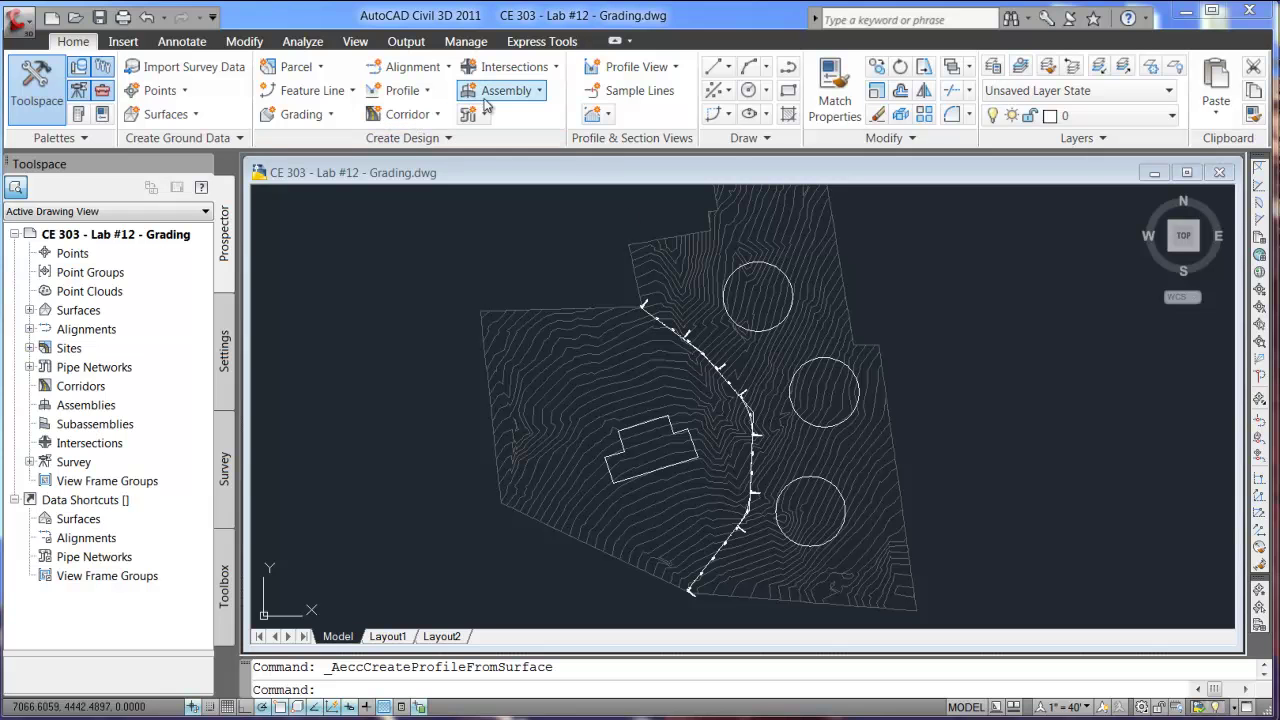
- Choose Create Assembly from the Home tab's Assembly dropdown to open the Create Assembly dialog
click(540, 92)
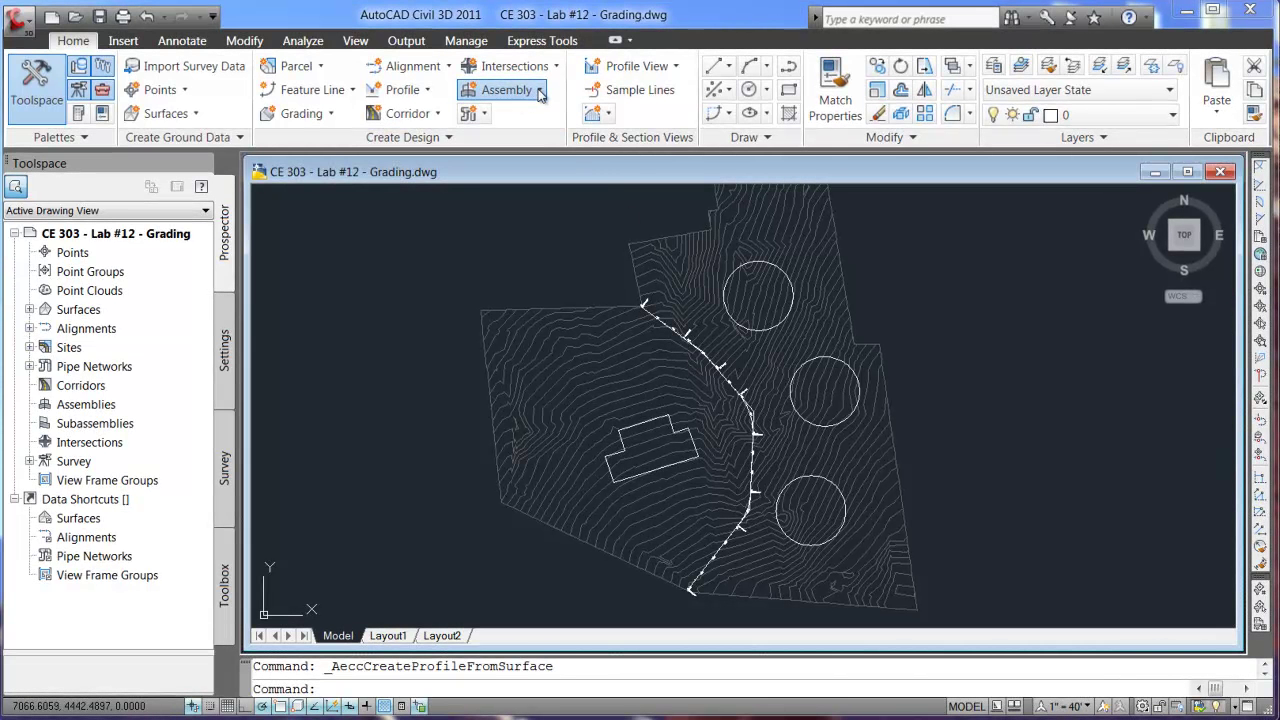
- Name the new assembly 'Access Road' and place its baseline marker in the drawing
click(575, 123)
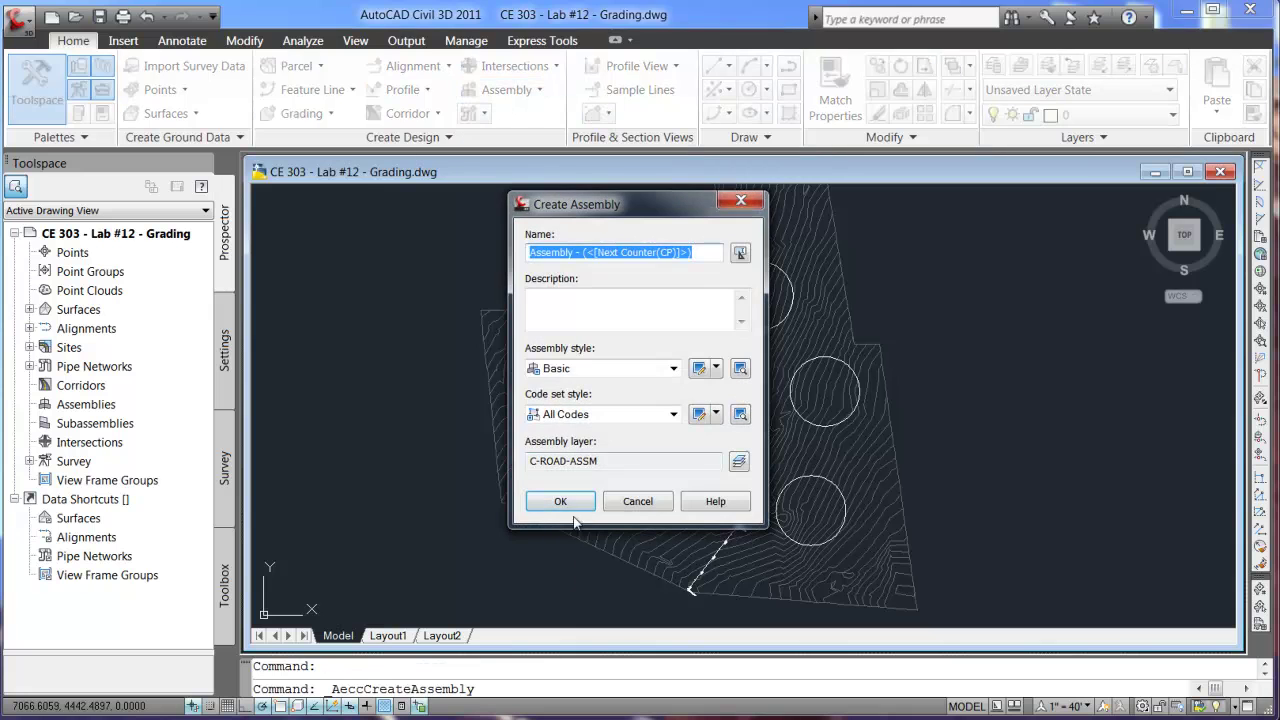
click(718, 254)
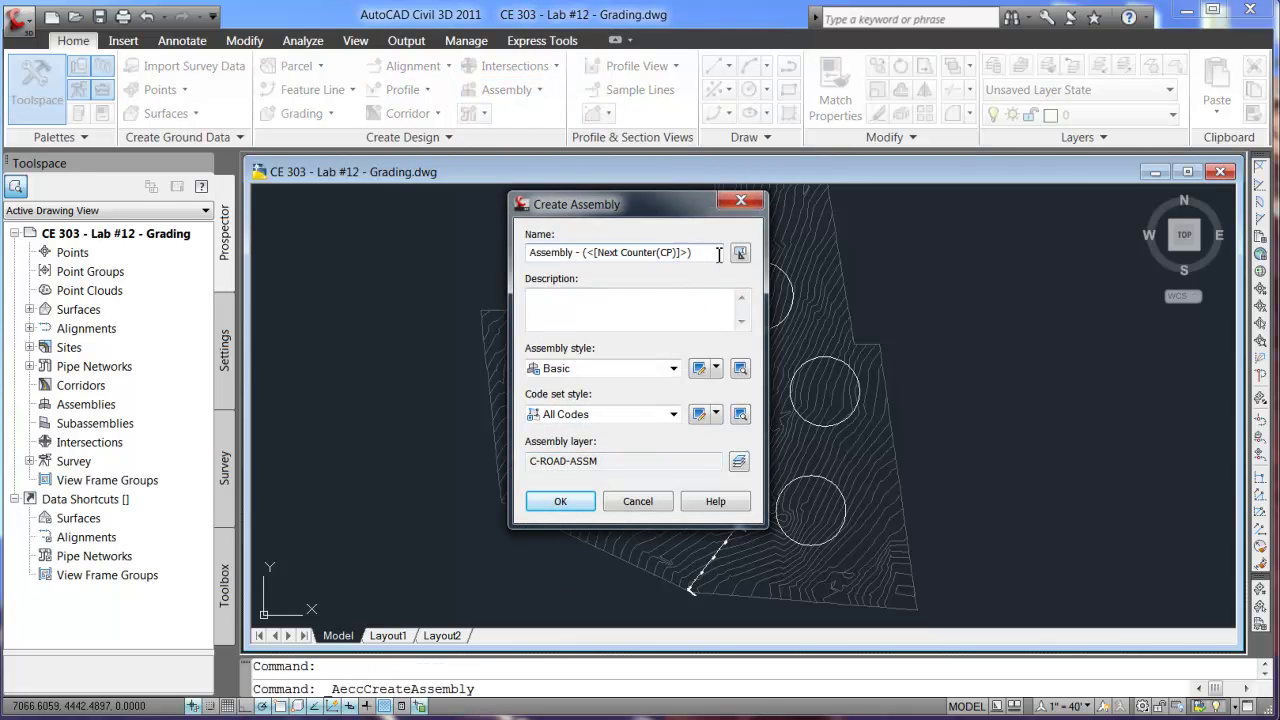
drag(702, 253, 589, 262)
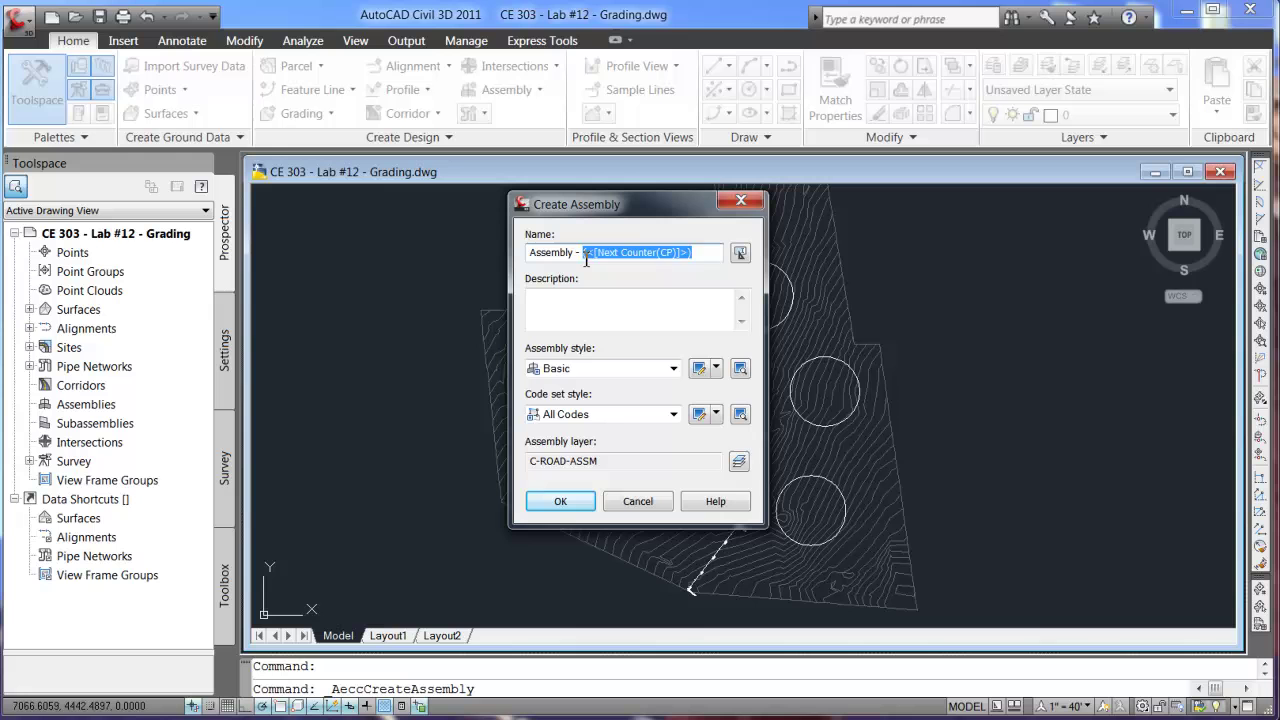
text(Access Road)
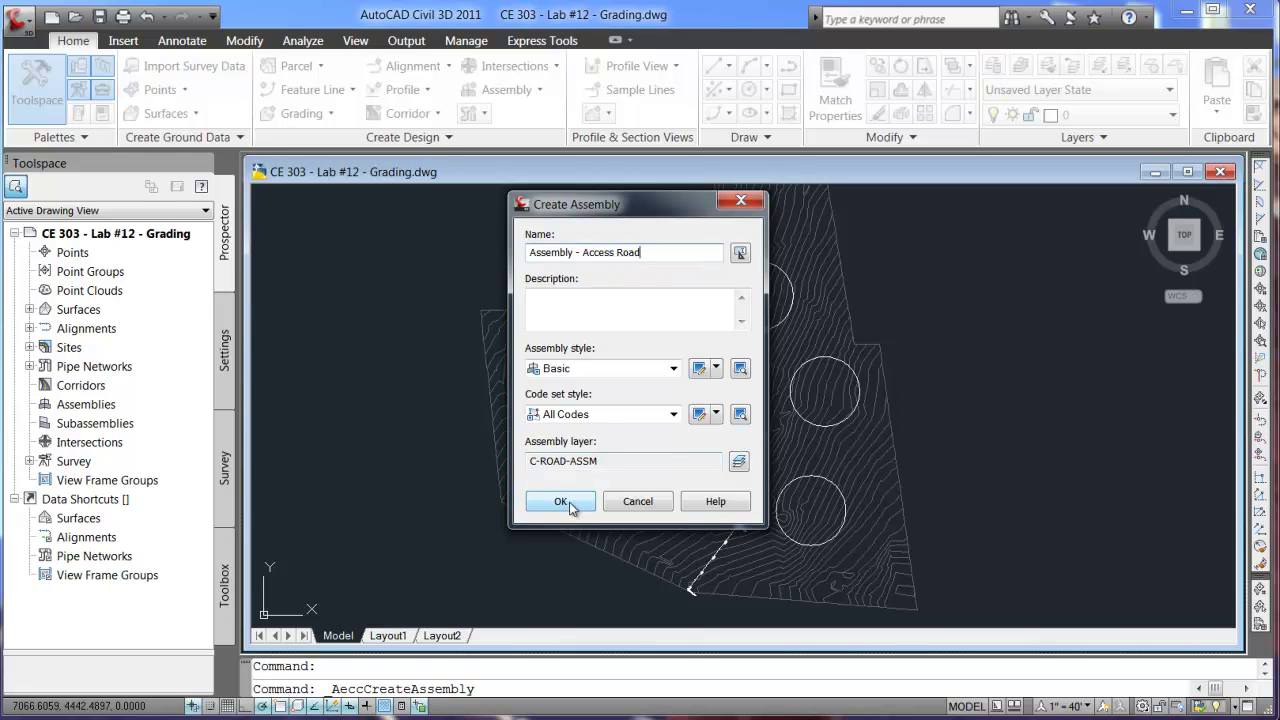
click(562, 503)
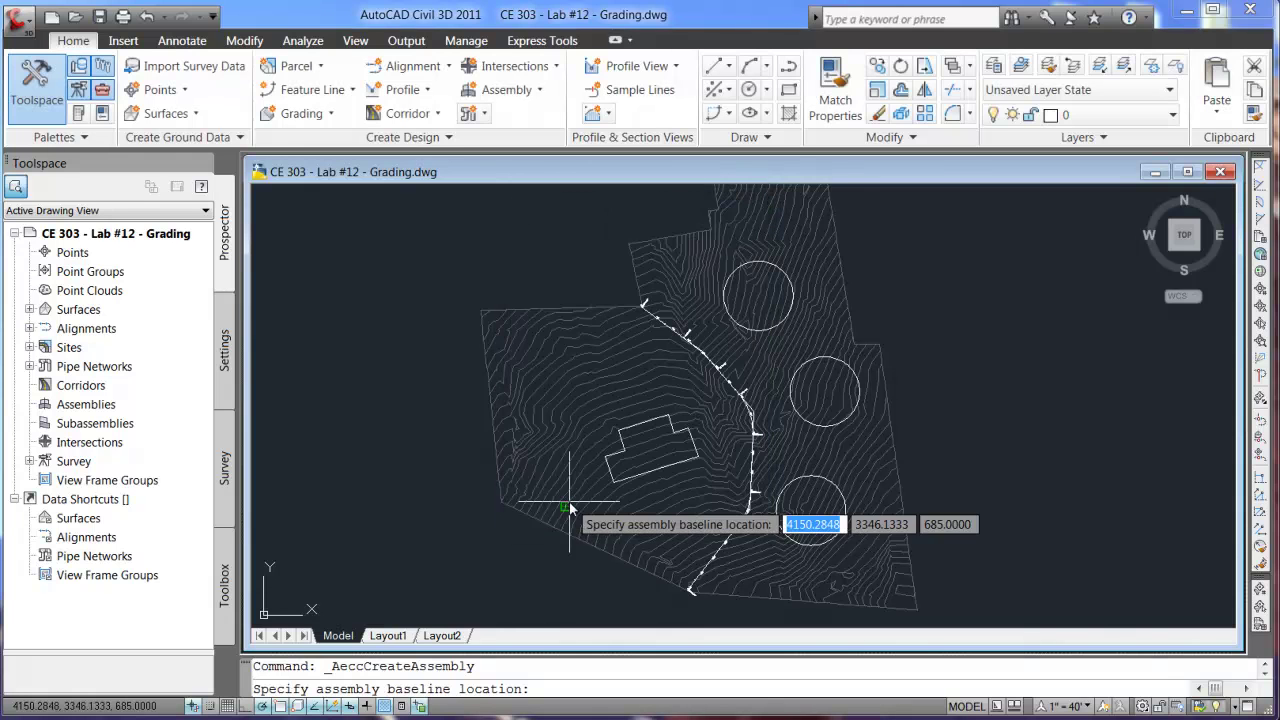
click(532, 558)
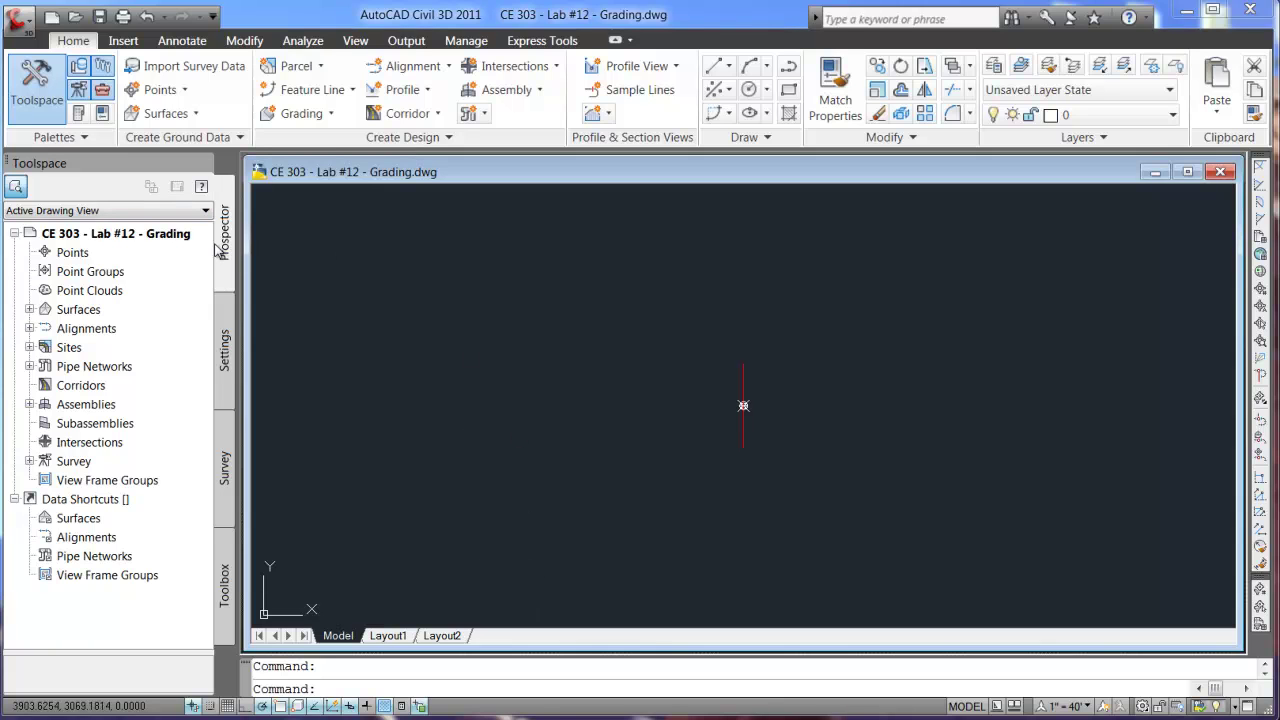
- Add 12-foot BasicLane subassemblies at -2.000% slope on the right and left of the baseline
click(80, 115)
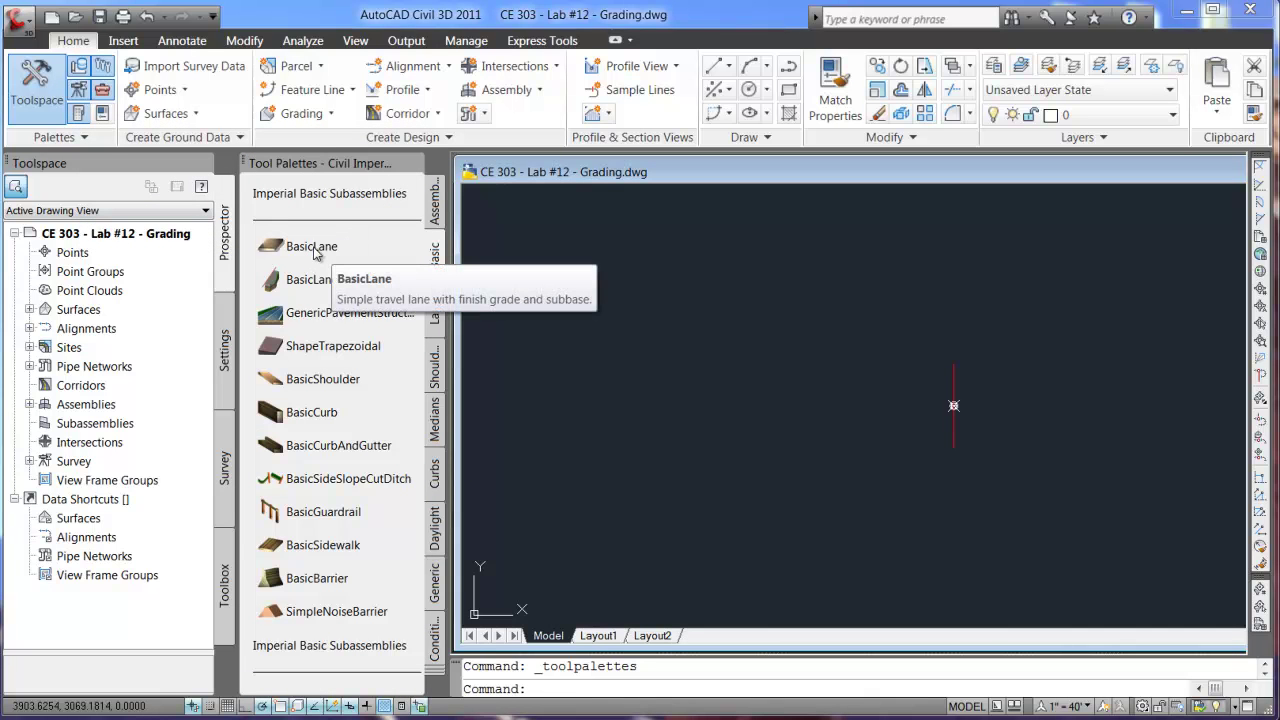
click(312, 247)
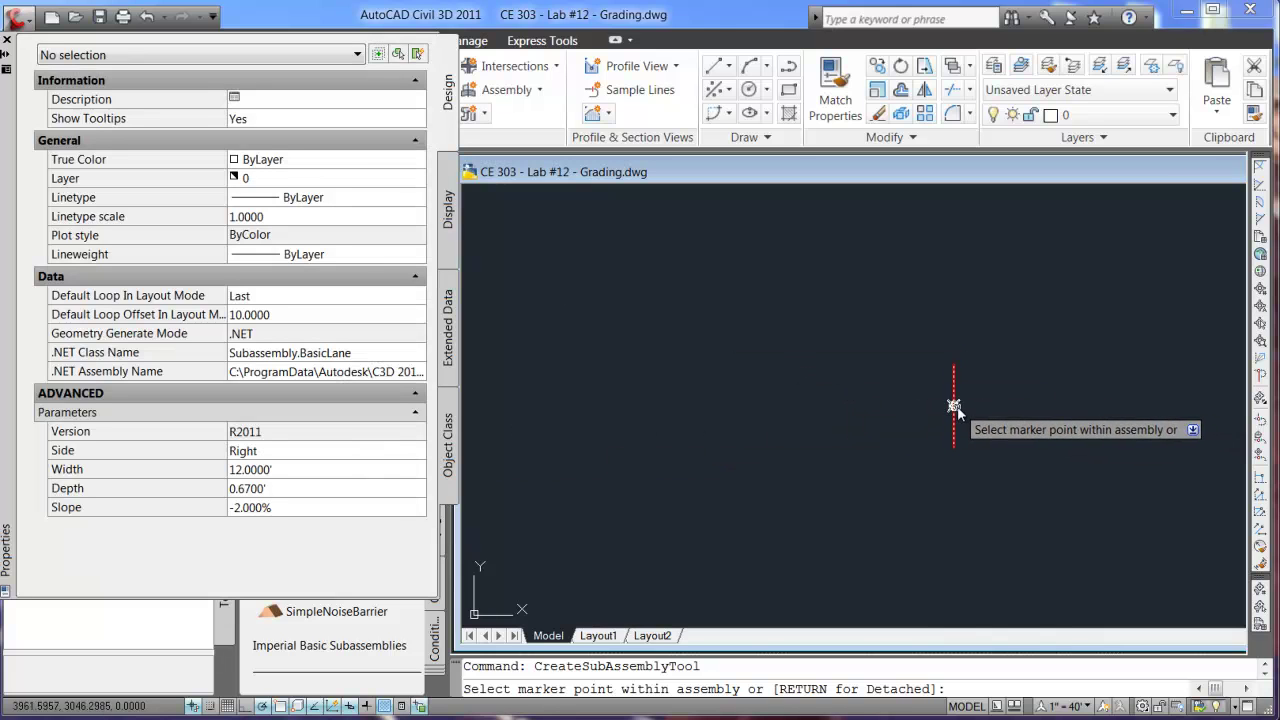
click(954, 406)
click(405, 450)
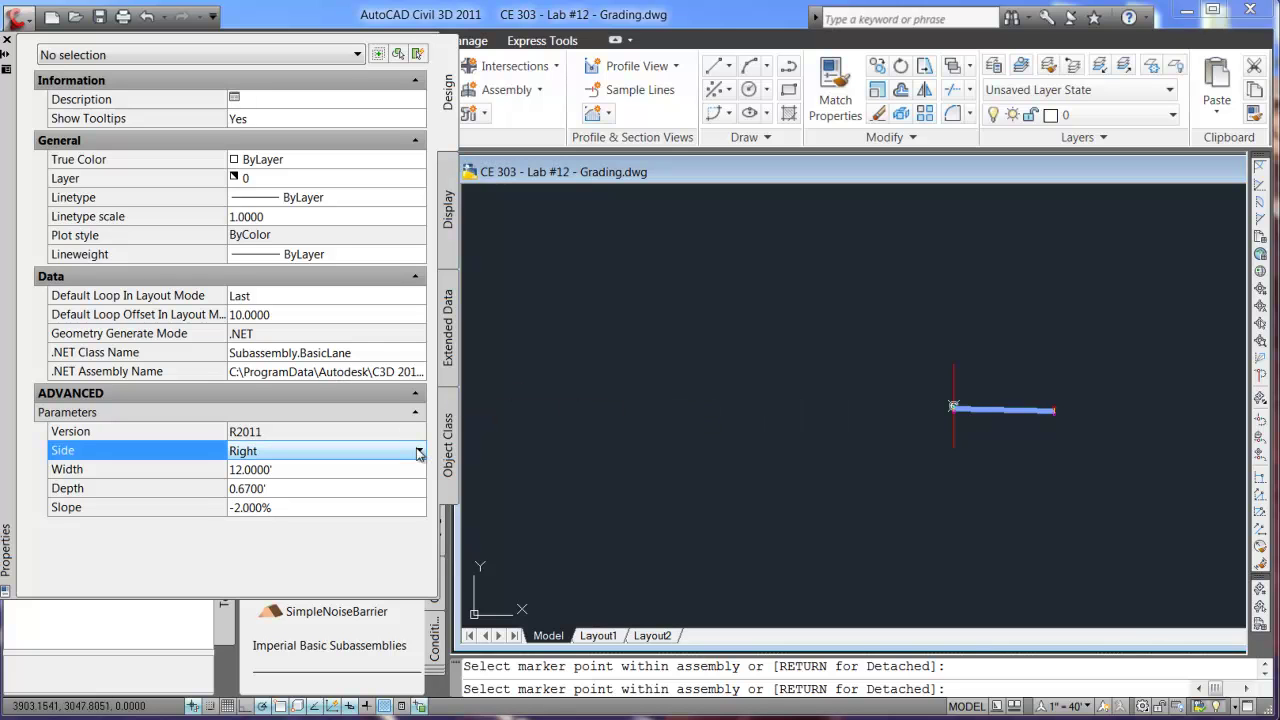
click(418, 450)
click(343, 488)
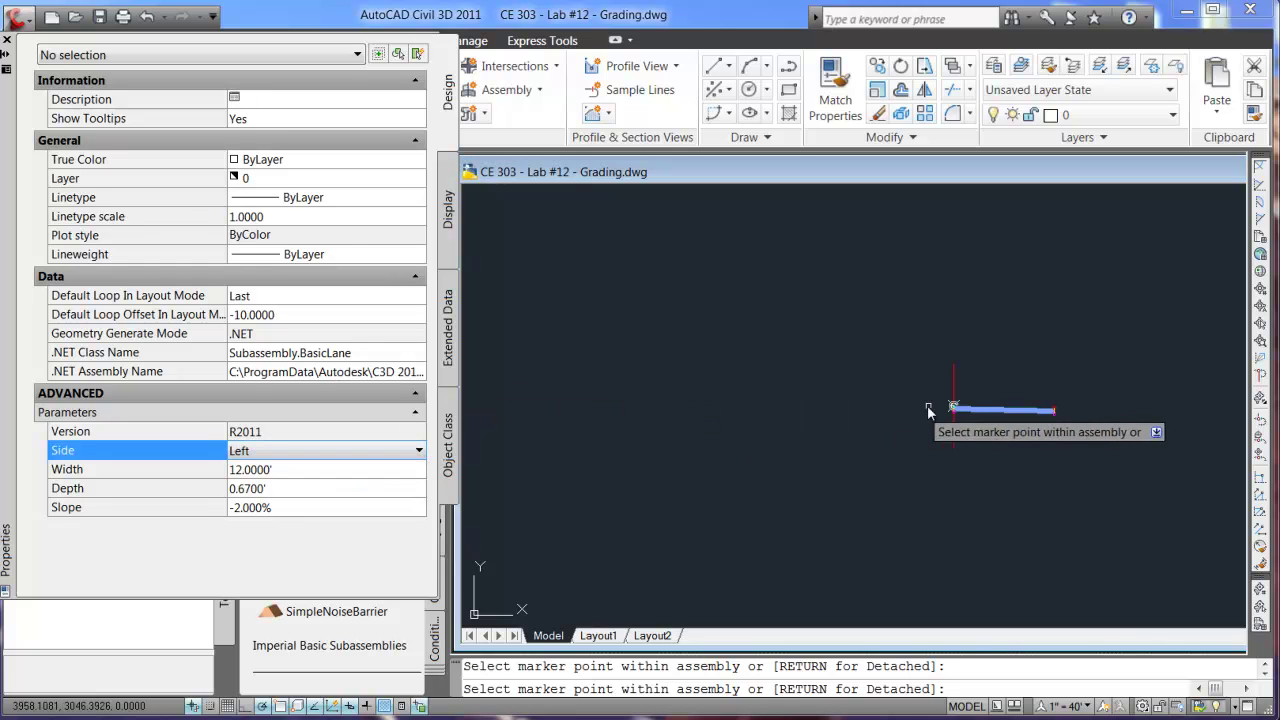
click(954, 406)
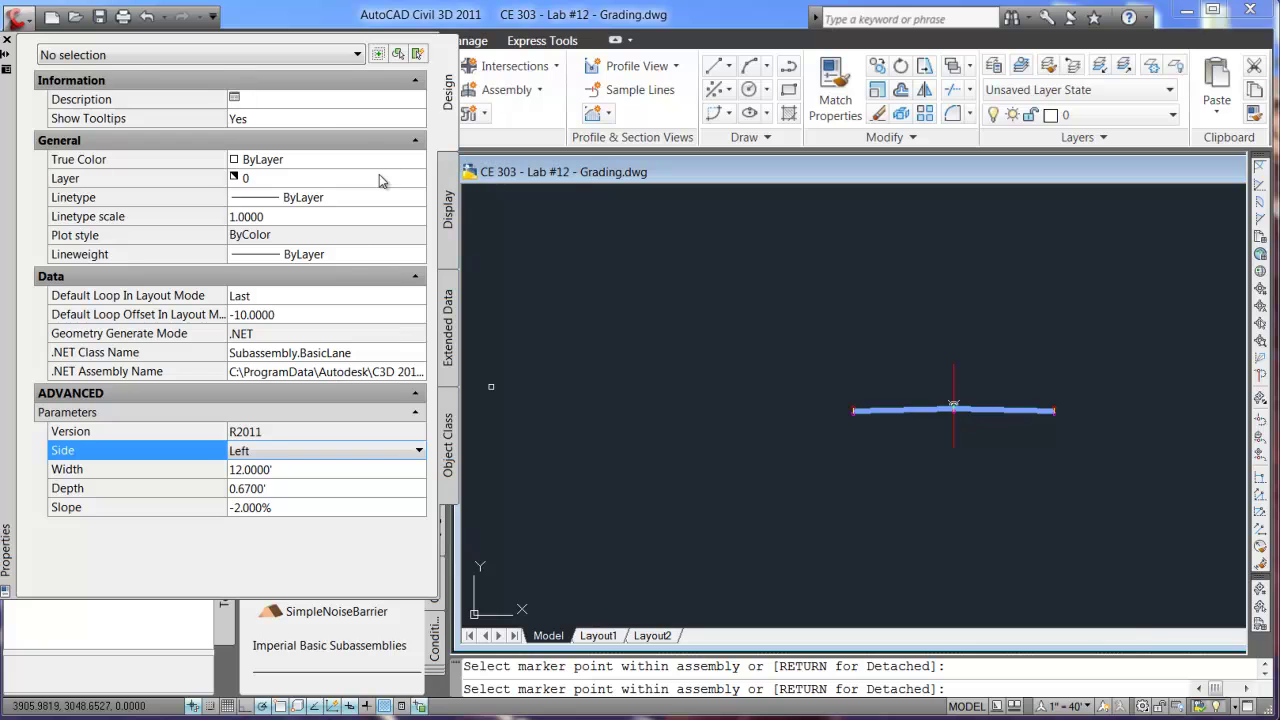
click(6, 42)
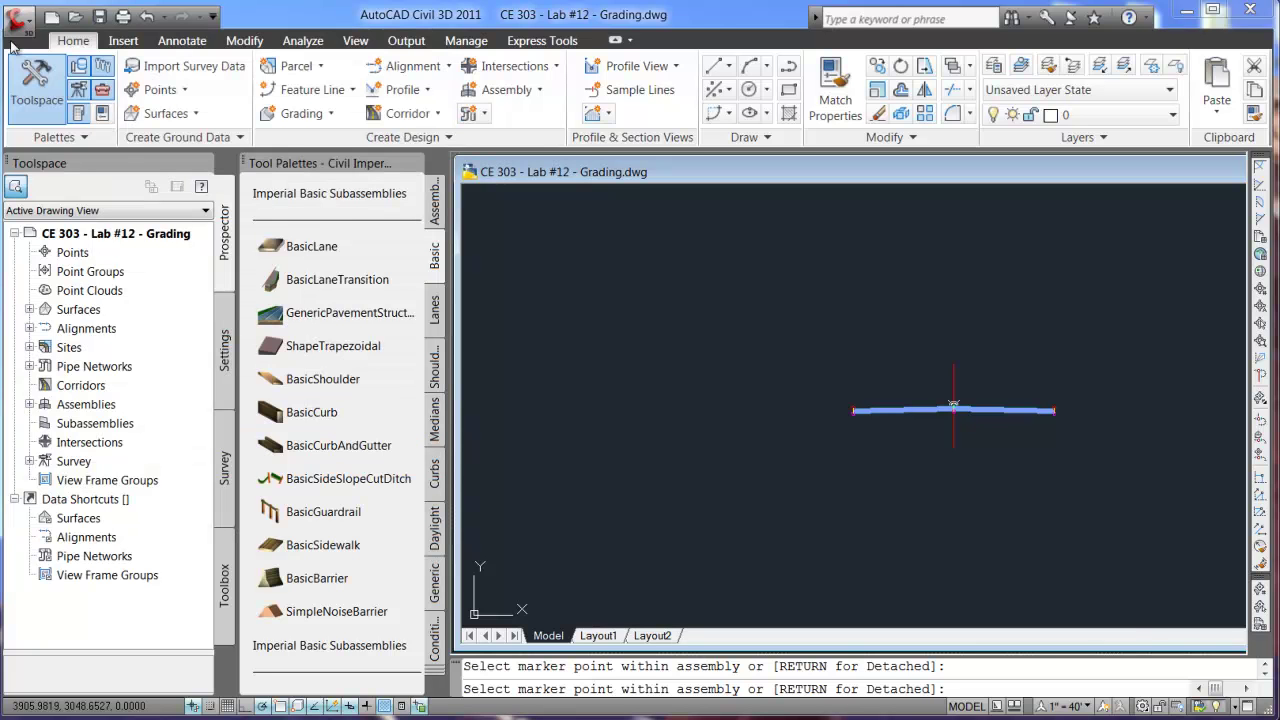
- Attach BasicSideSlopeCutDitch slopes (2:1 cut, 4:1 fill) to the left and right lane edges
click(322, 480)
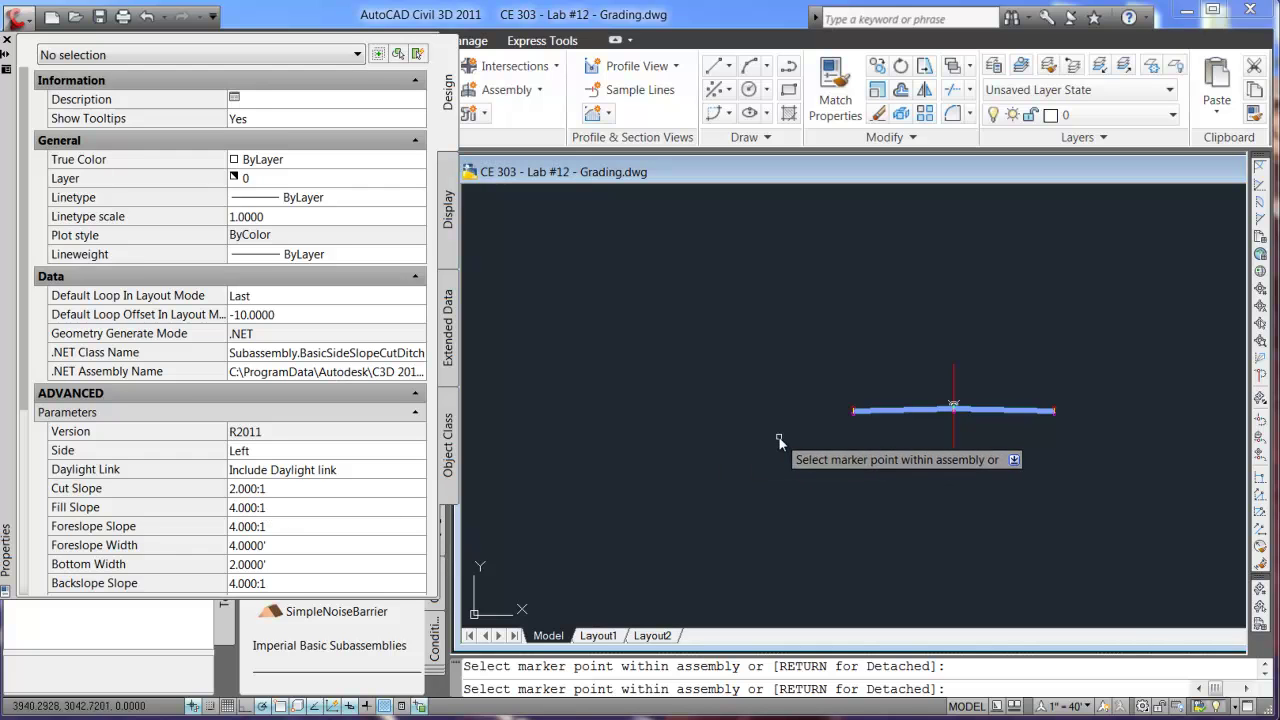
click(857, 416)
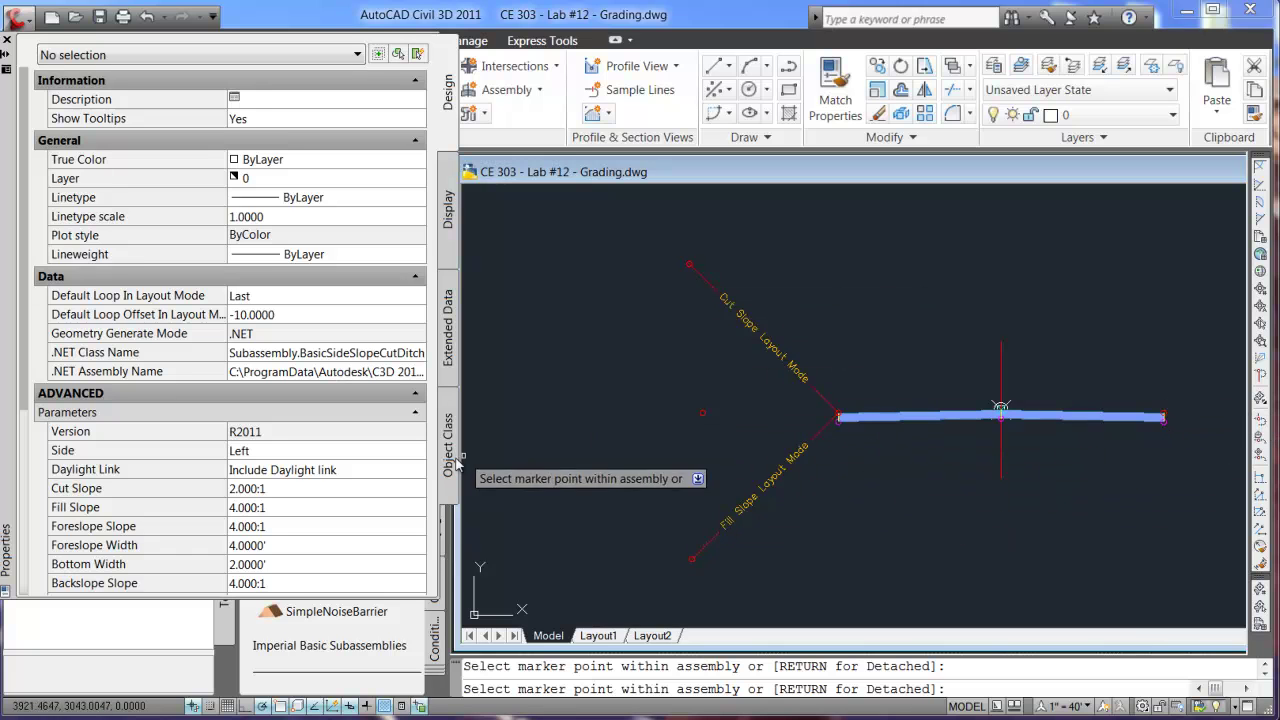
click(416, 455)
click(416, 455)
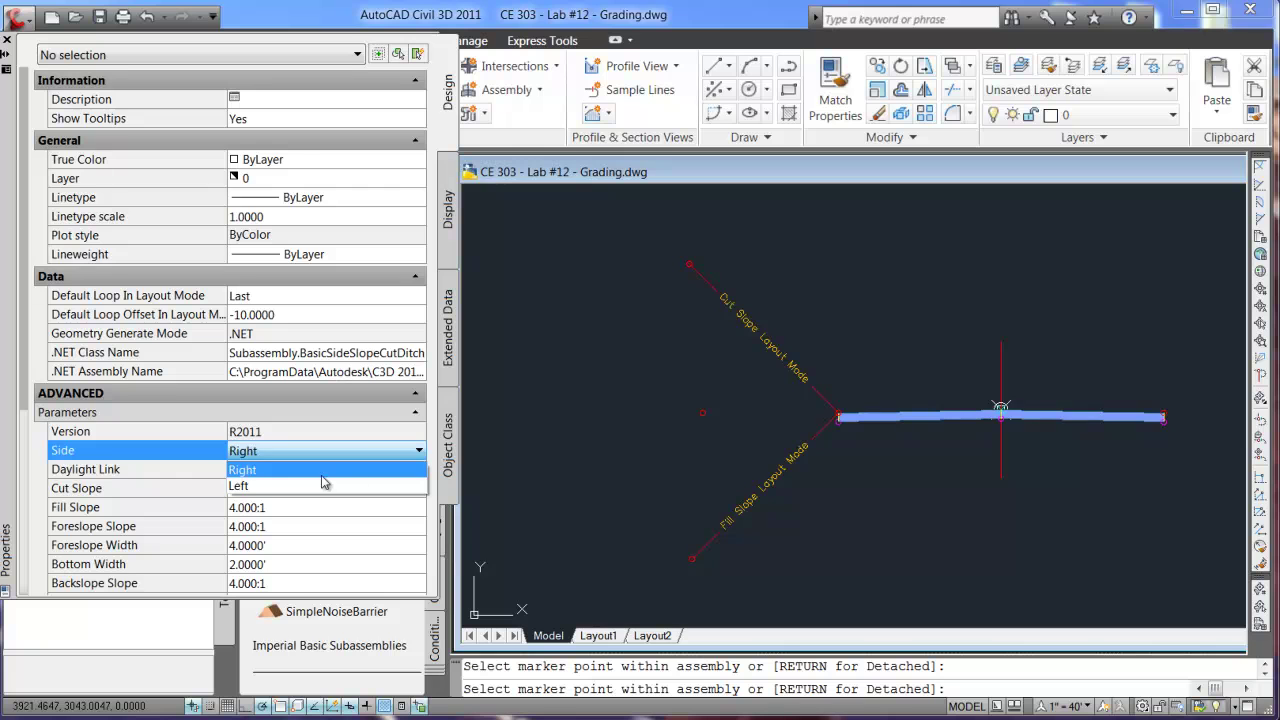
click(300, 470)
scroll(1165, 417, up, 2)
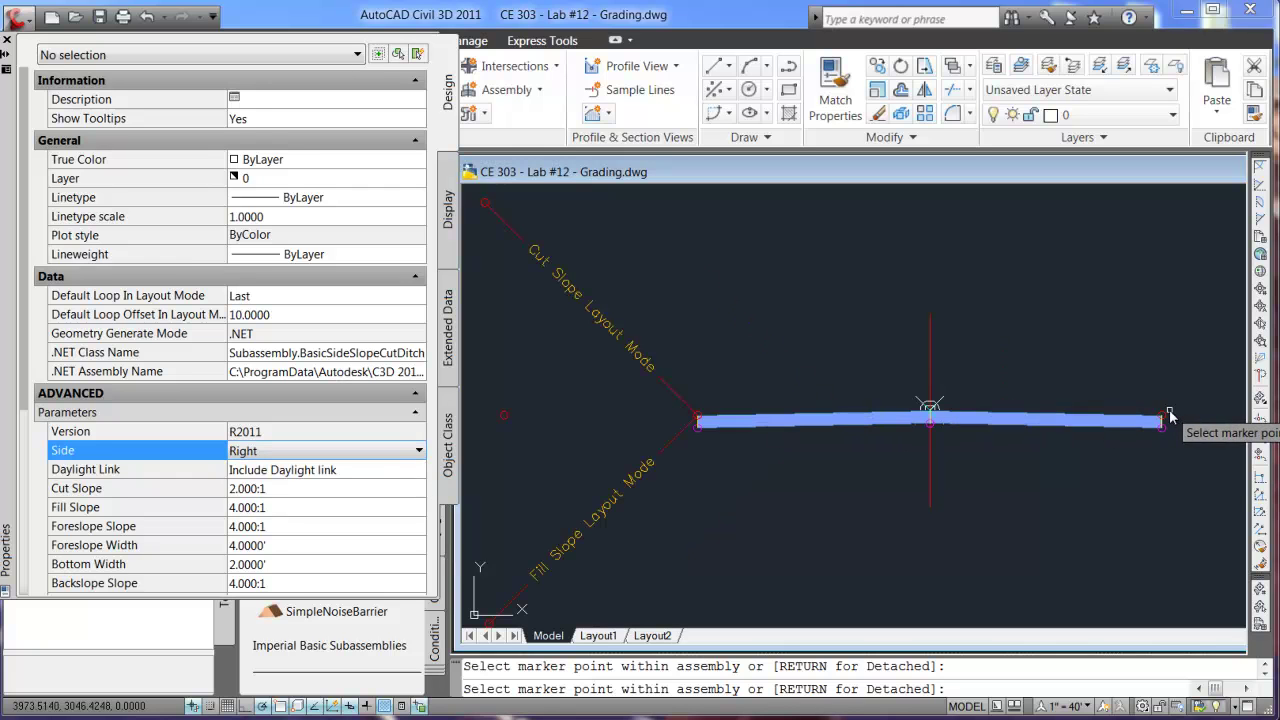
scroll(1160, 425, down, 6)
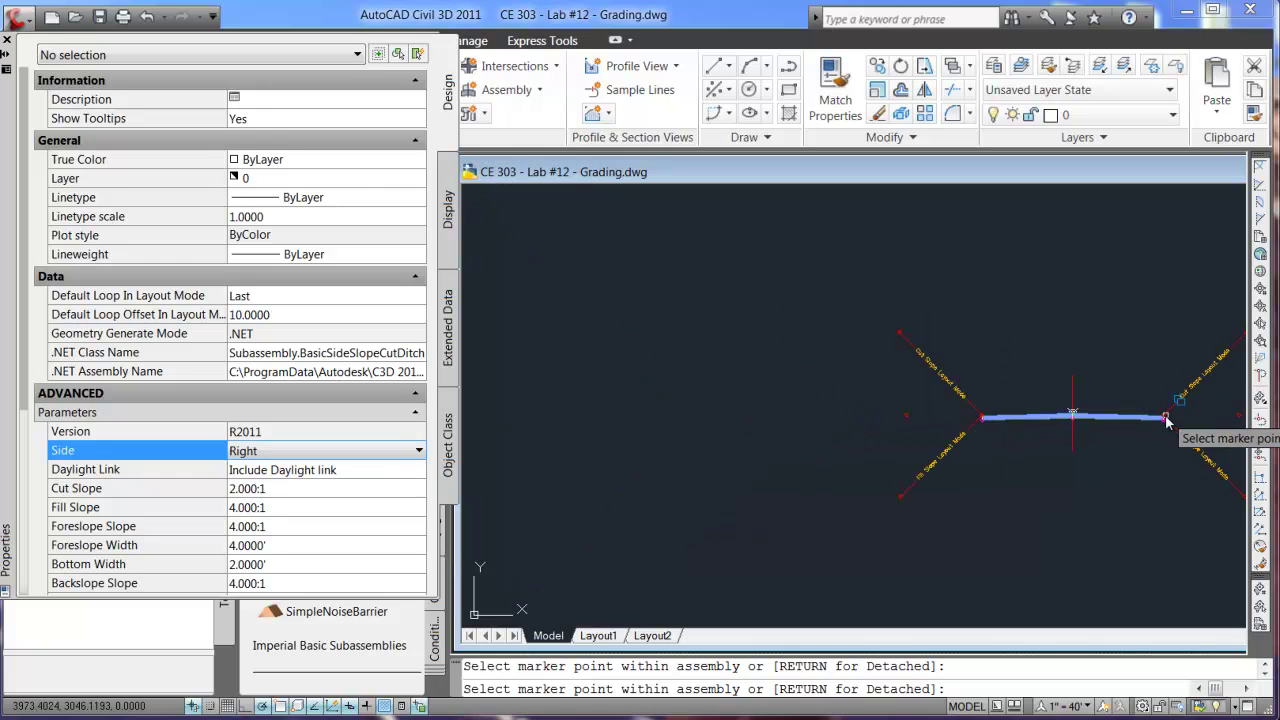
scroll(900, 395, up, 5)
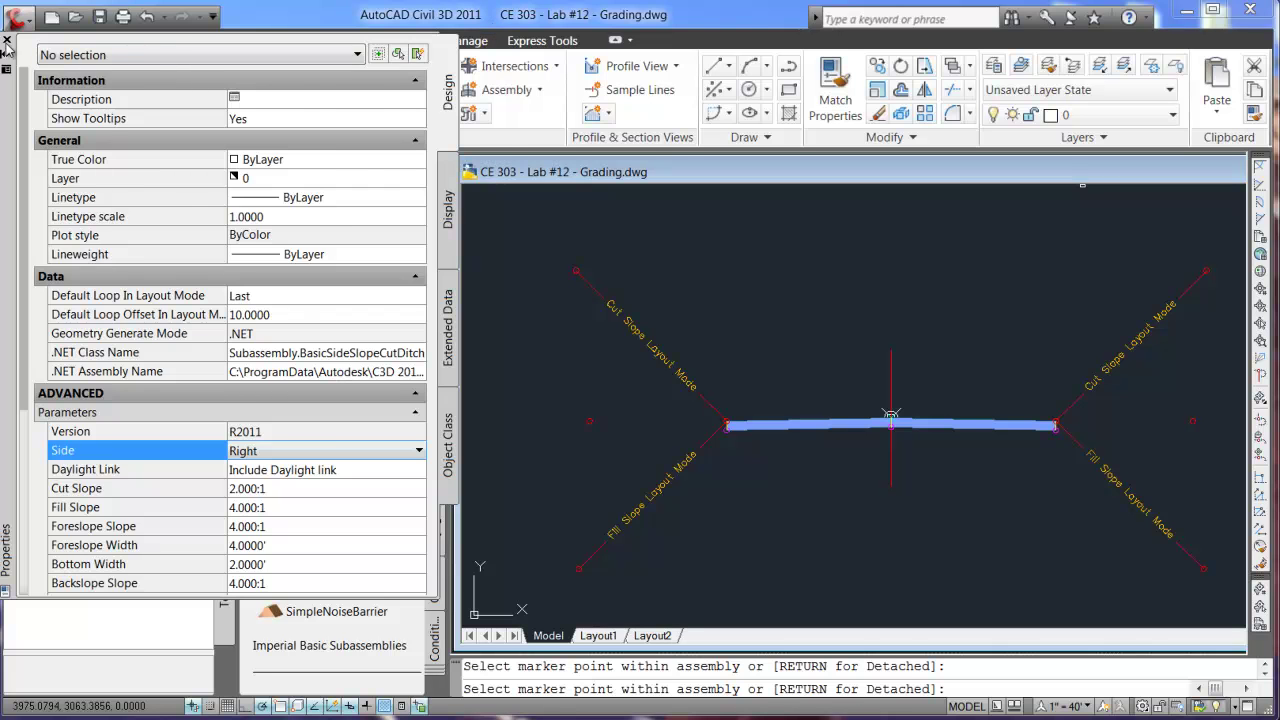
- End the subassembly command and zoom back out to the whole site and access road alignment
click(7, 41)
scroll(836, 391, down, 3)
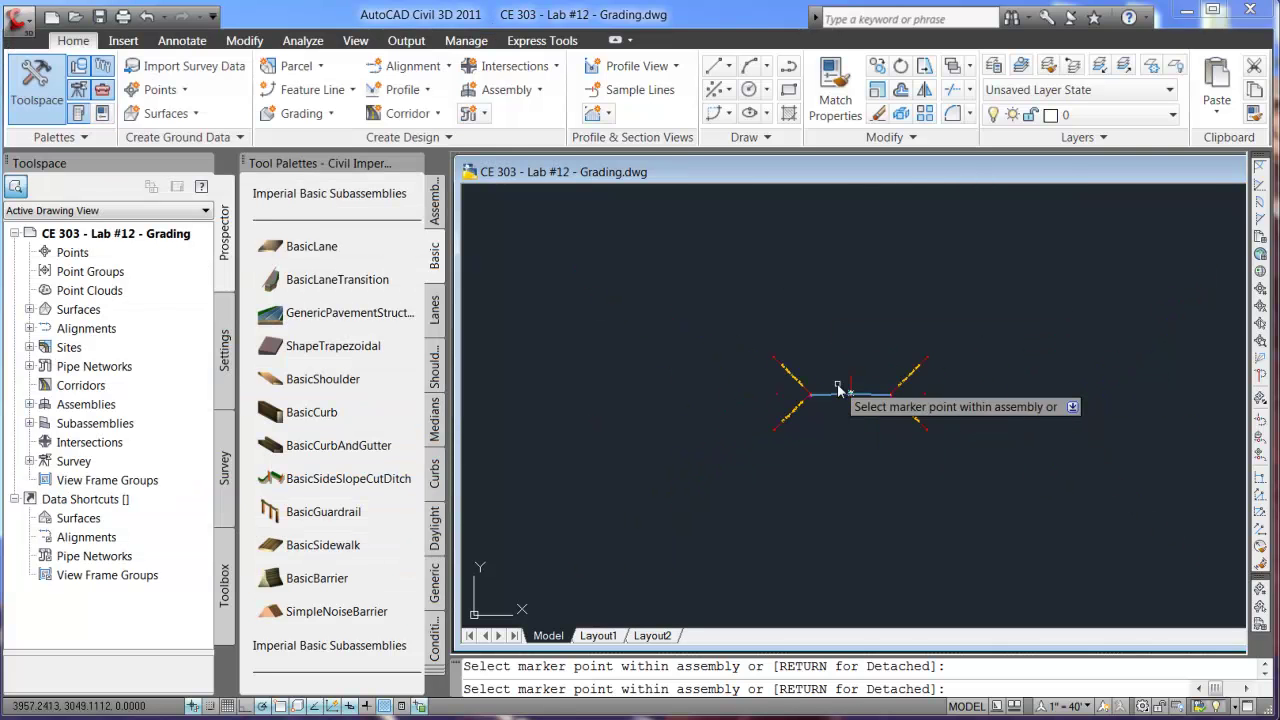
scroll(885, 350, down, 6)
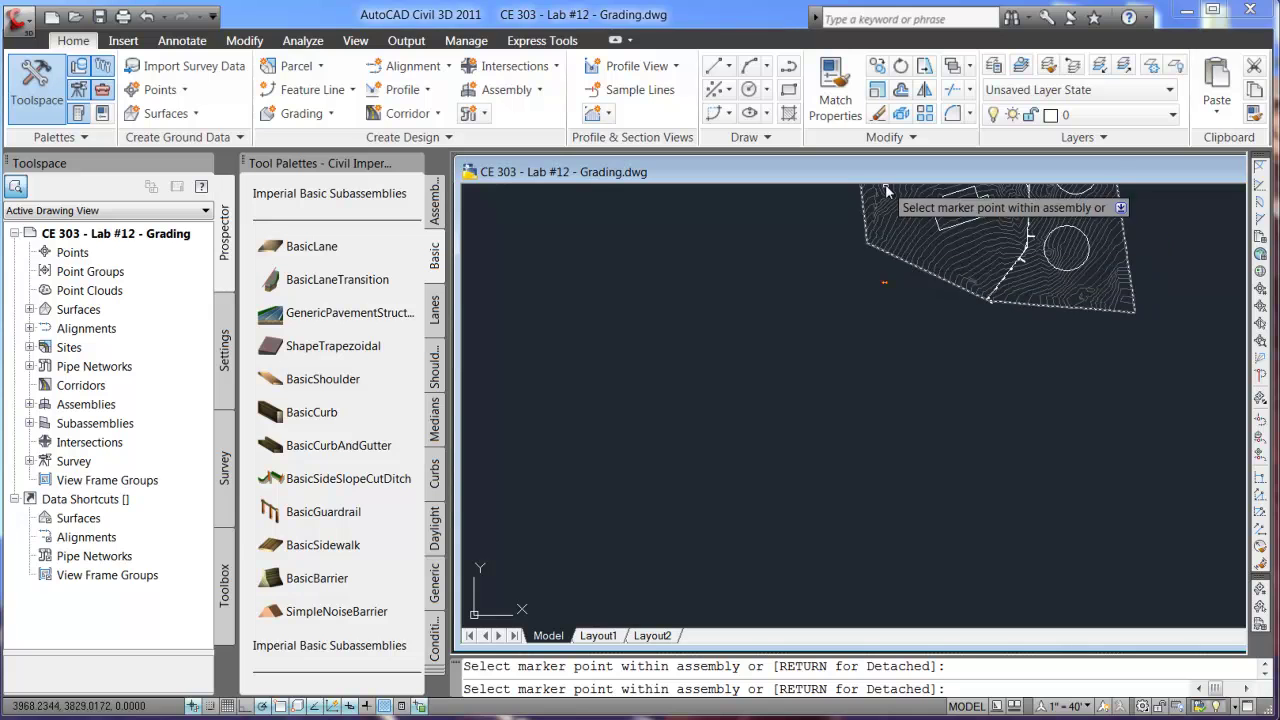
middle_drag(885, 190, 873, 224)
scroll(873, 224, up, 5)
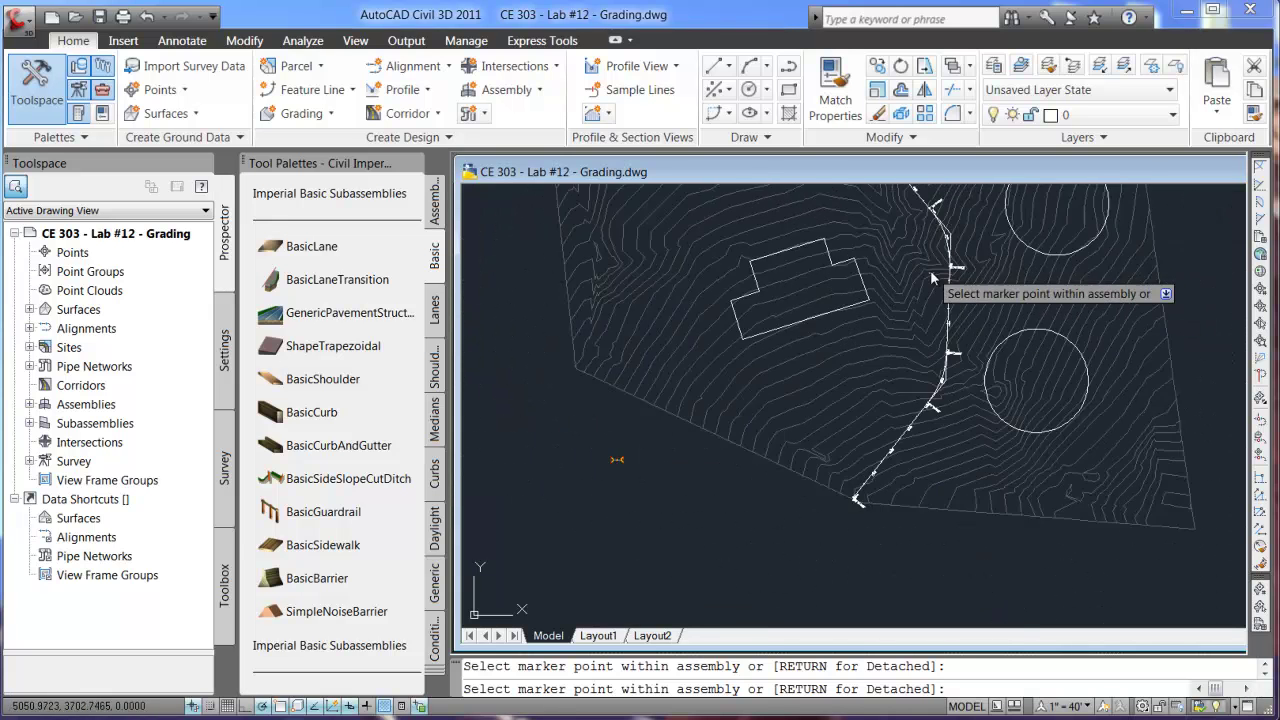
scroll(898, 205, down, 1)
middle_drag(898, 205, 930, 240)
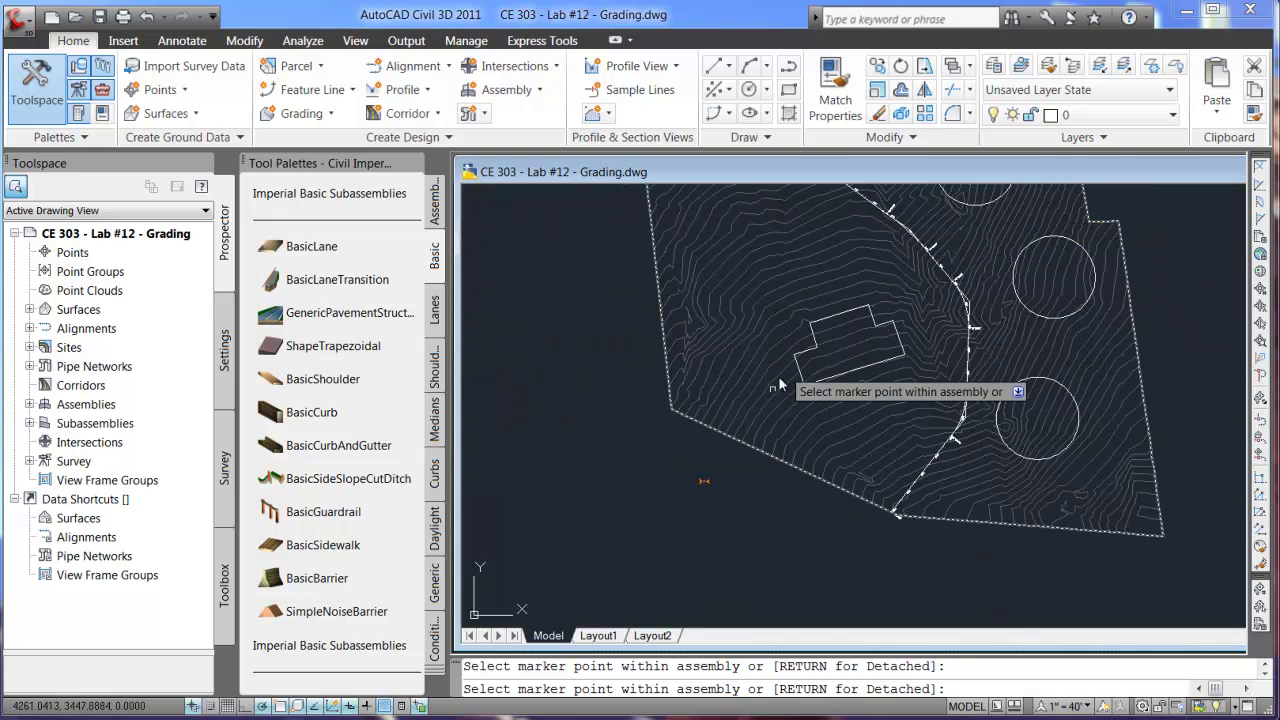
middle_drag(779, 380, 771, 443)
scroll(840, 327, down, 1)
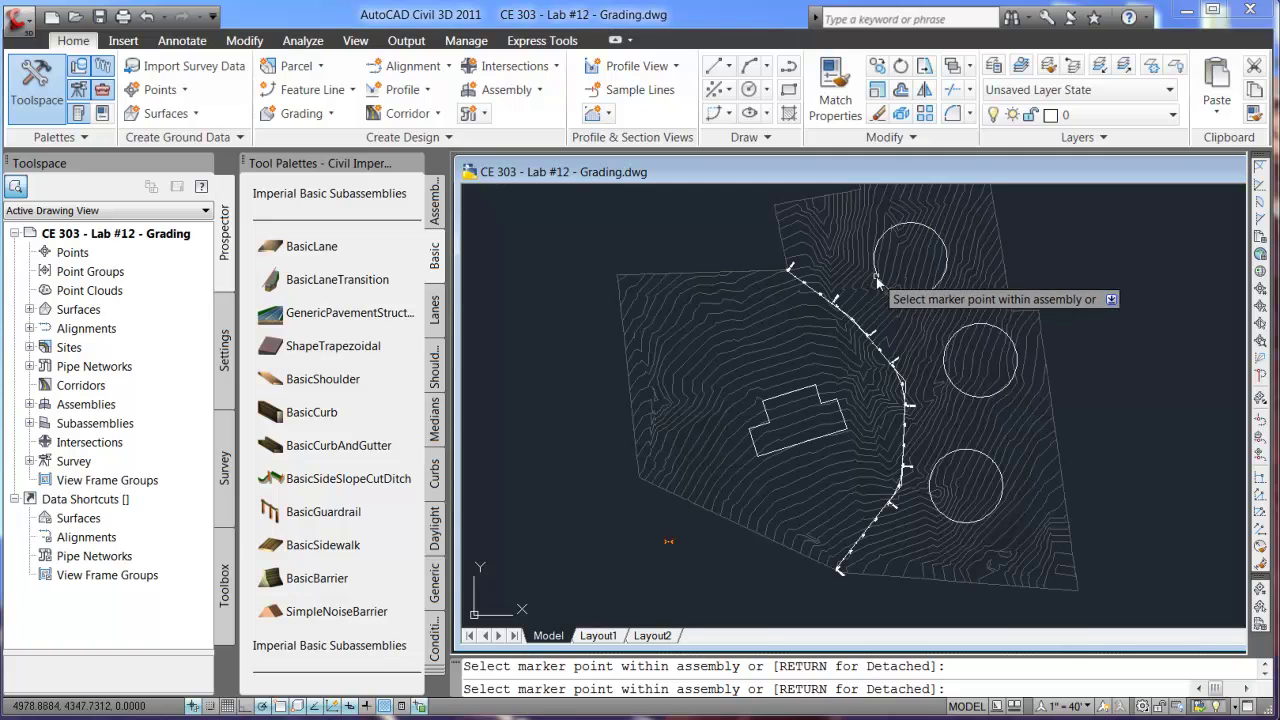
click(437, 116)
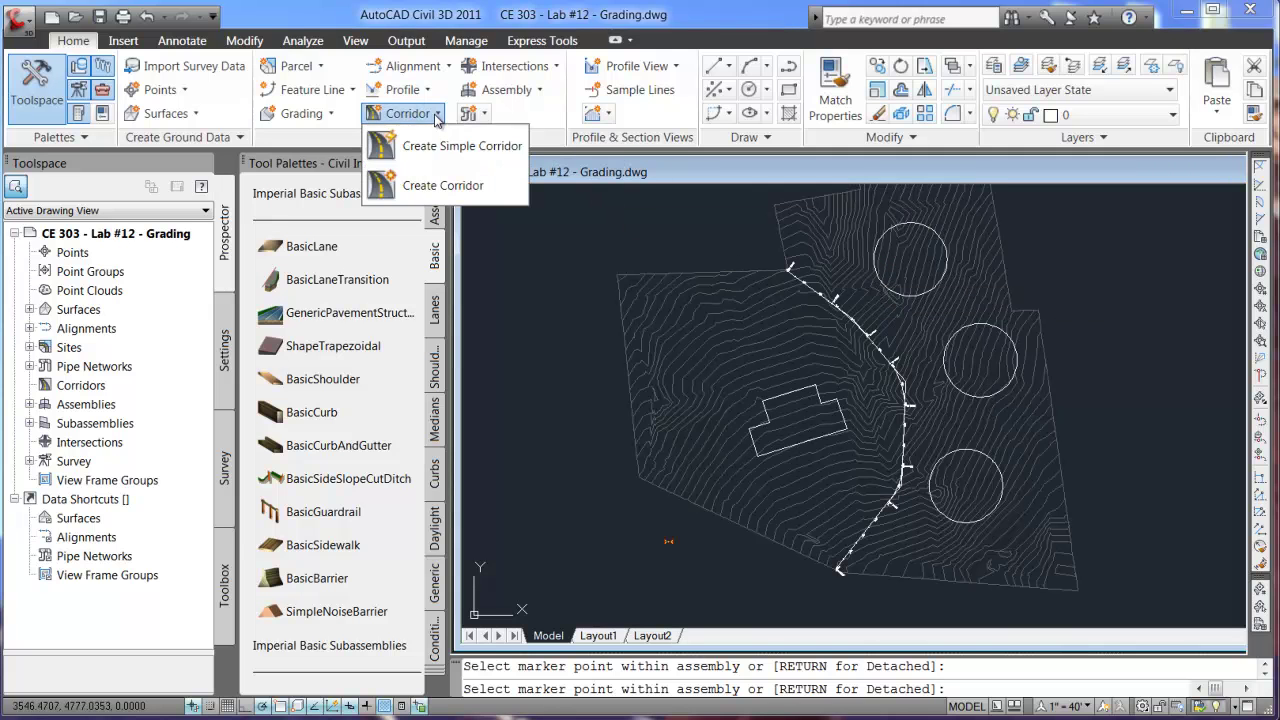
- Start a corridor on baseline Alignment - Access Road with the EG - Surface (1) profile
click(425, 188)
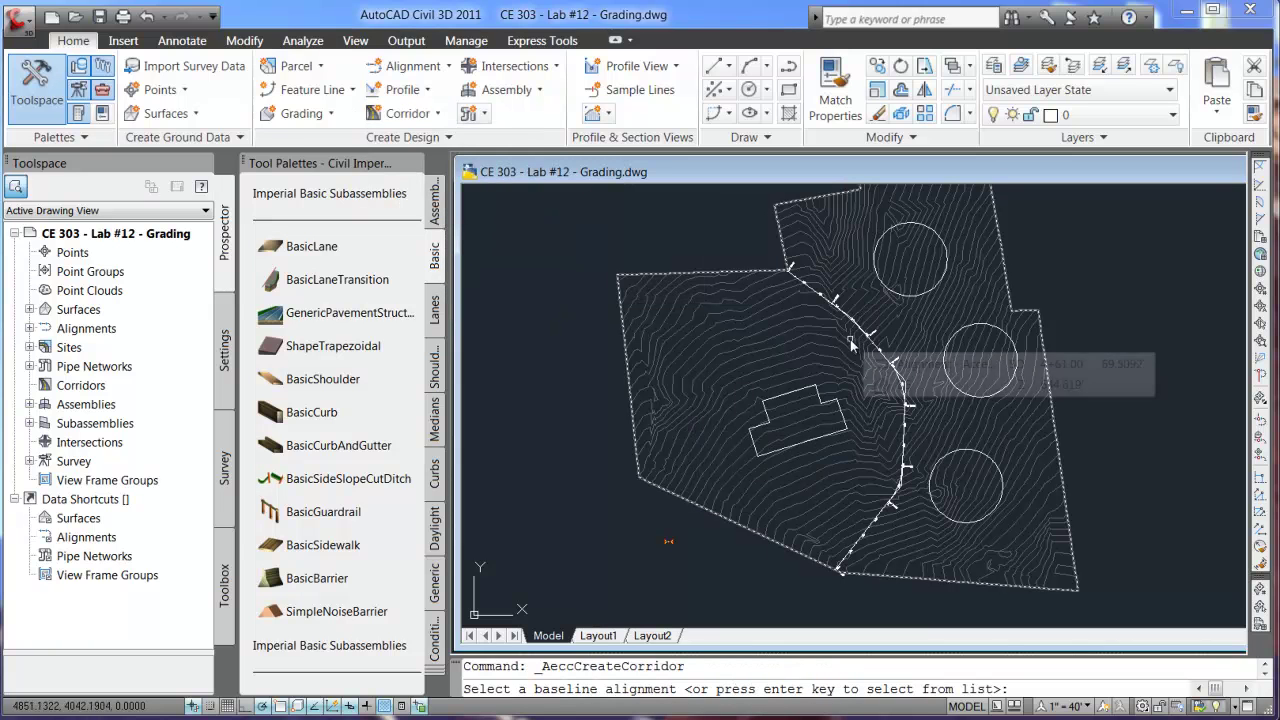
key(Return)
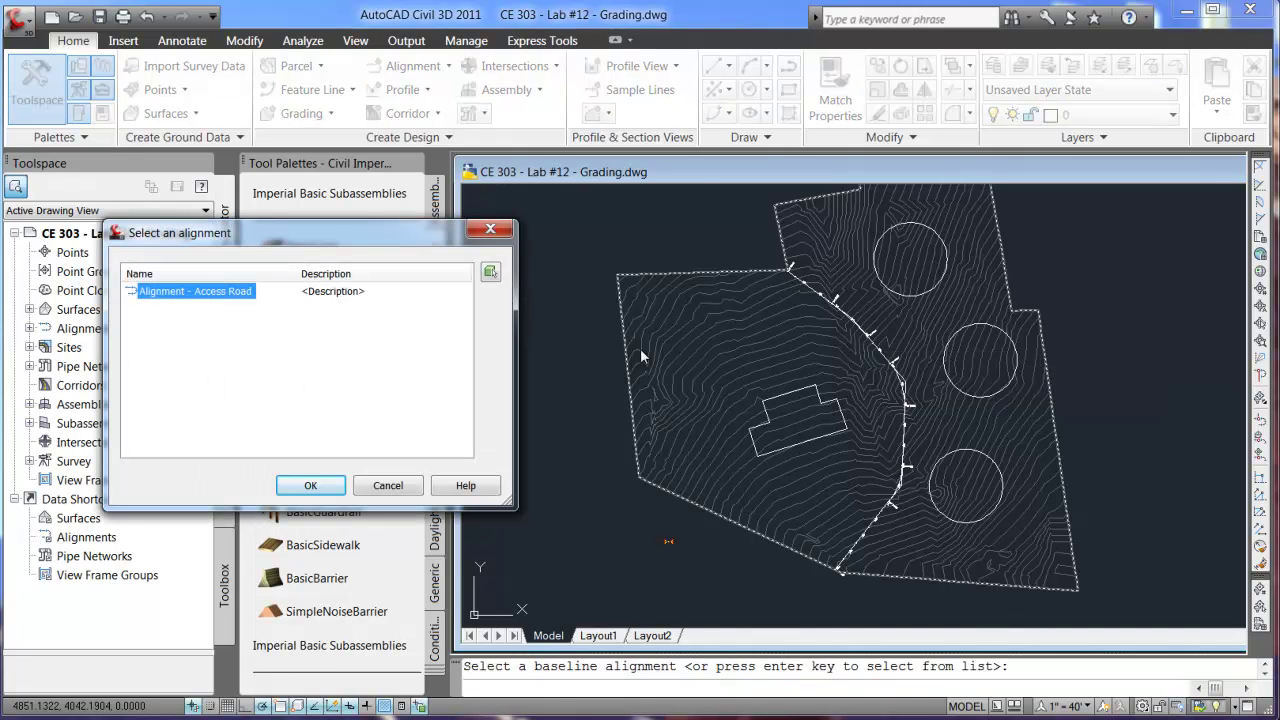
drag(290, 261, 476, 218)
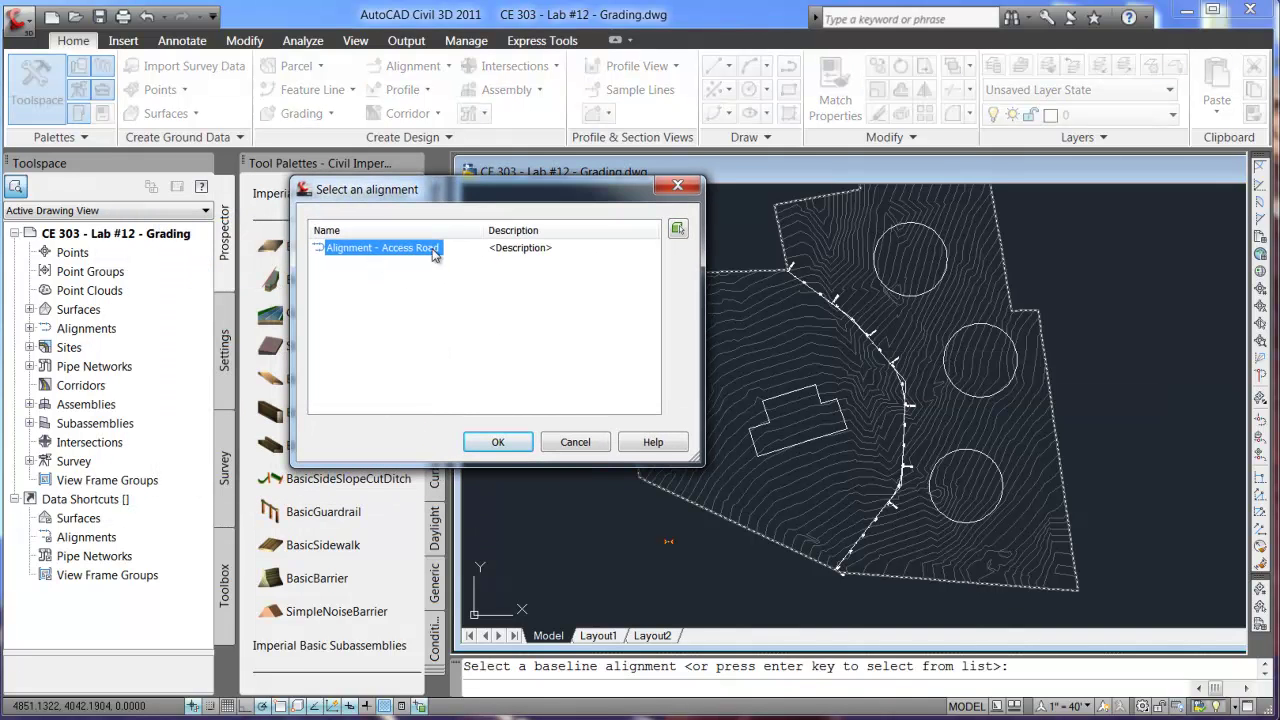
click(516, 432)
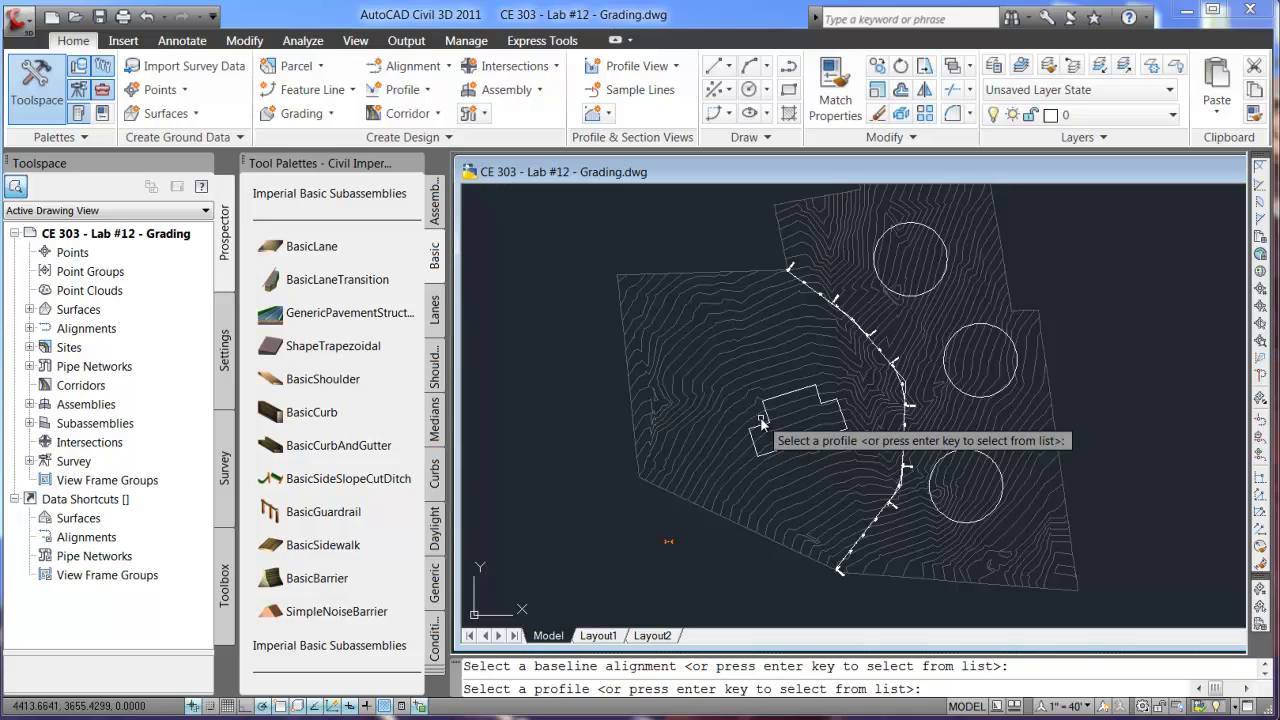
key(Return)
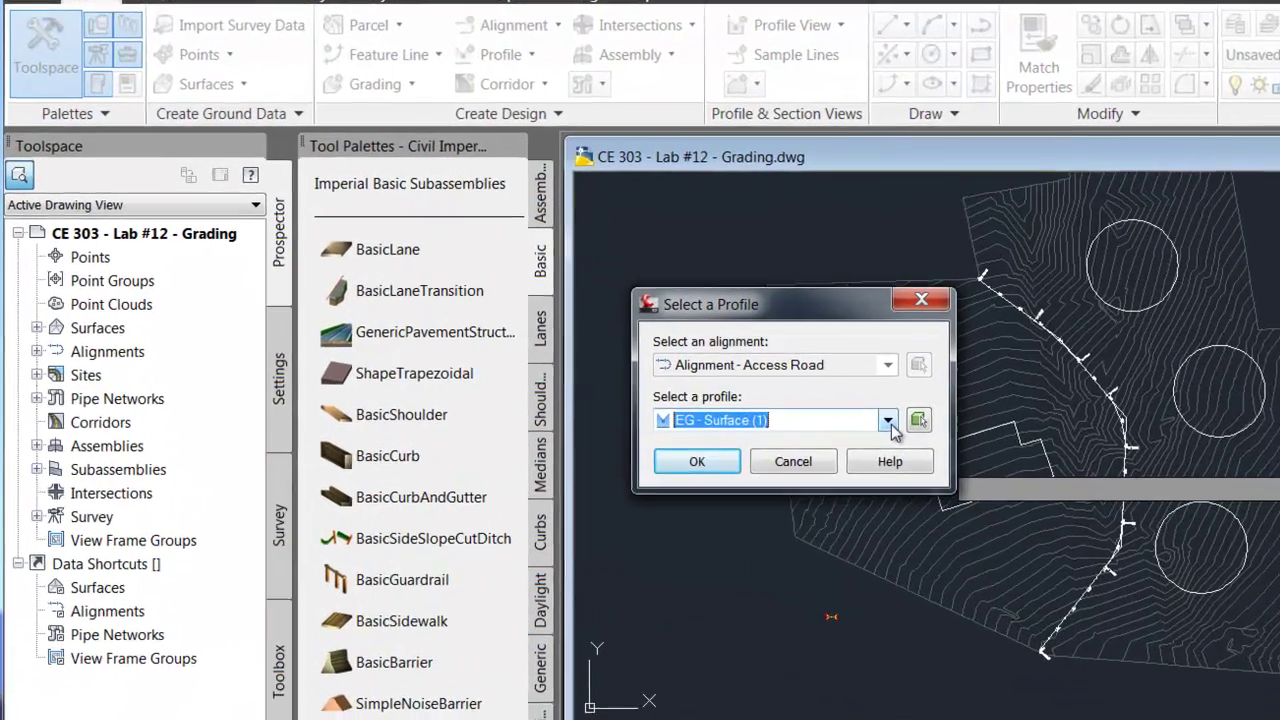
click(714, 383)
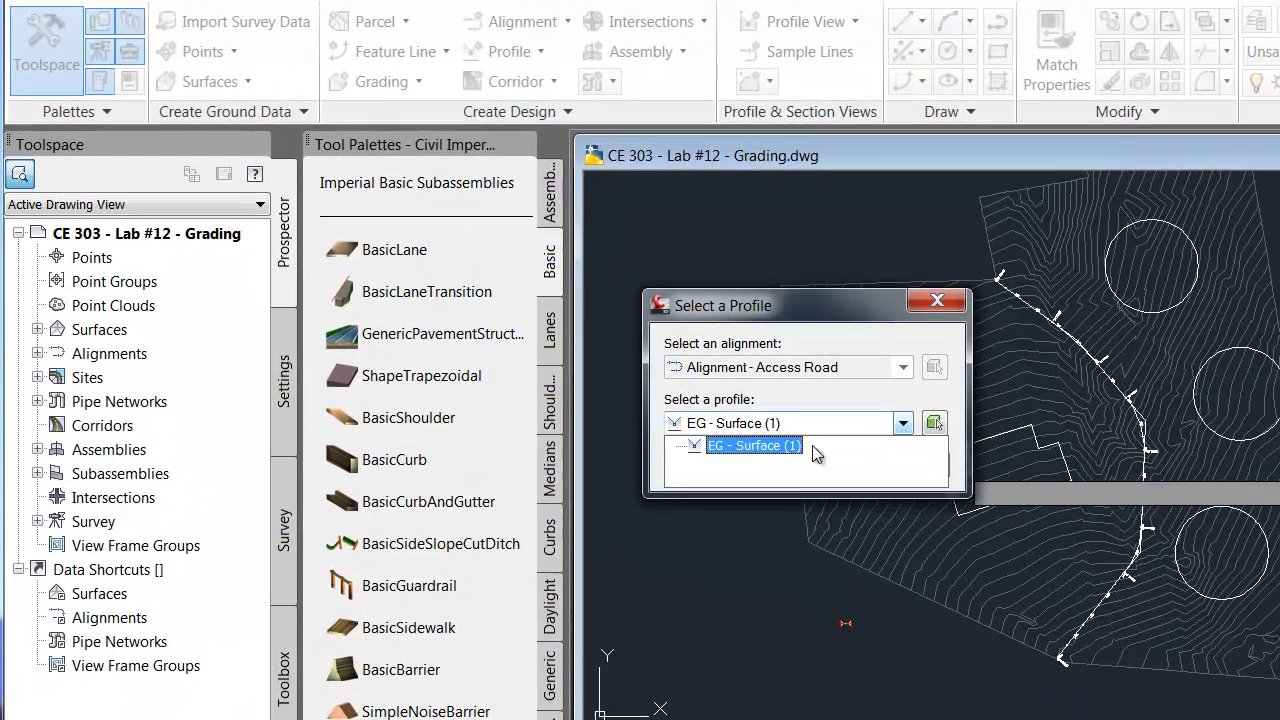
click(757, 443)
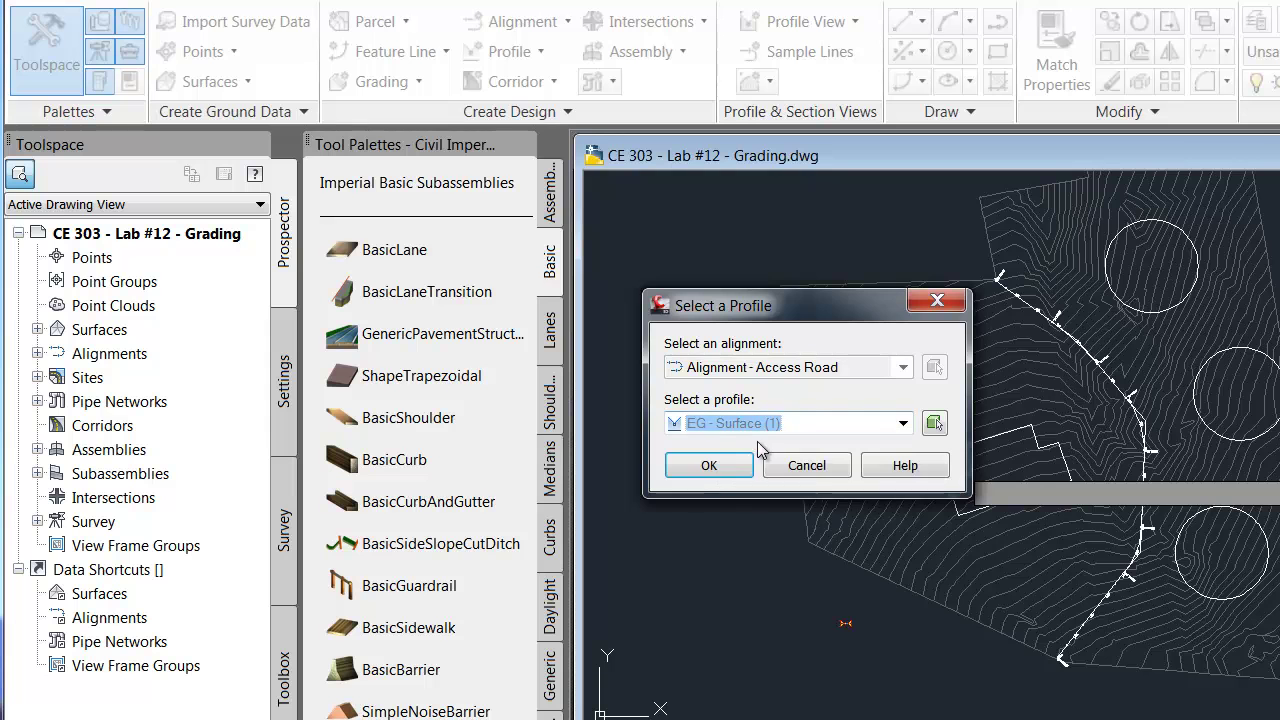
click(708, 465)
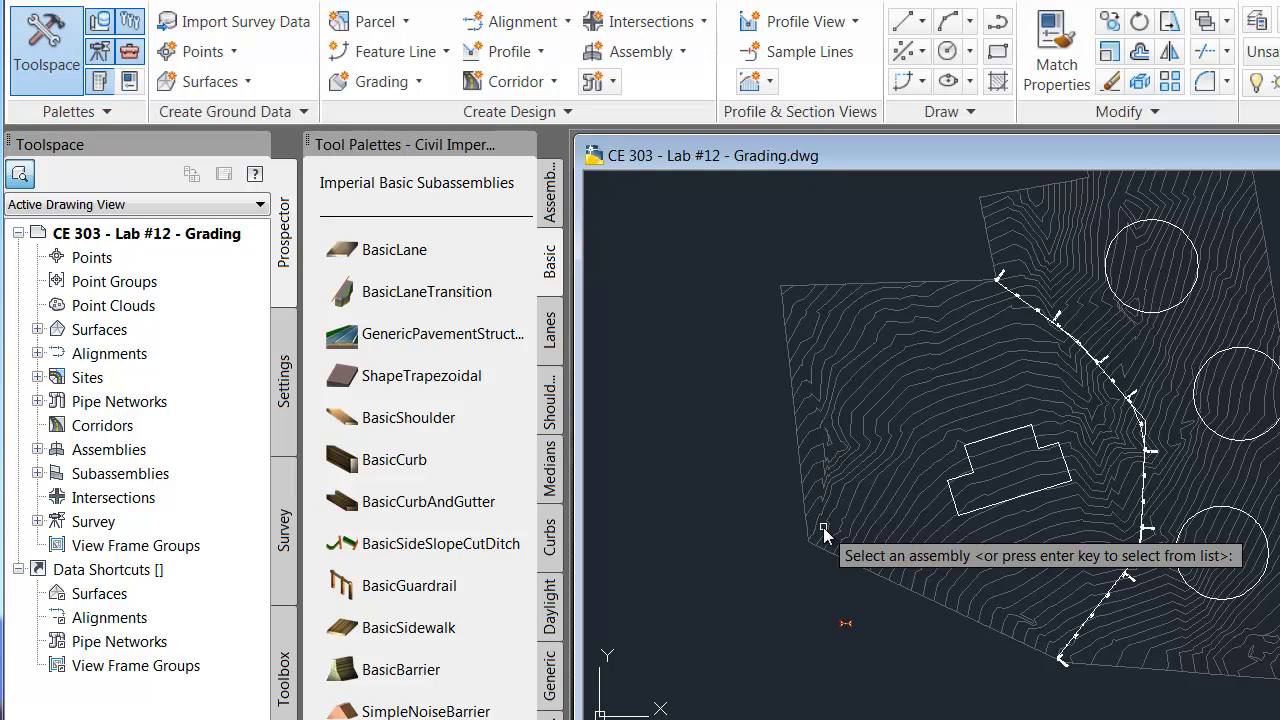
key(Return)
- Use Assembly - Access Road for the corridor and bring up Set all Targets mapping
click(684, 312)
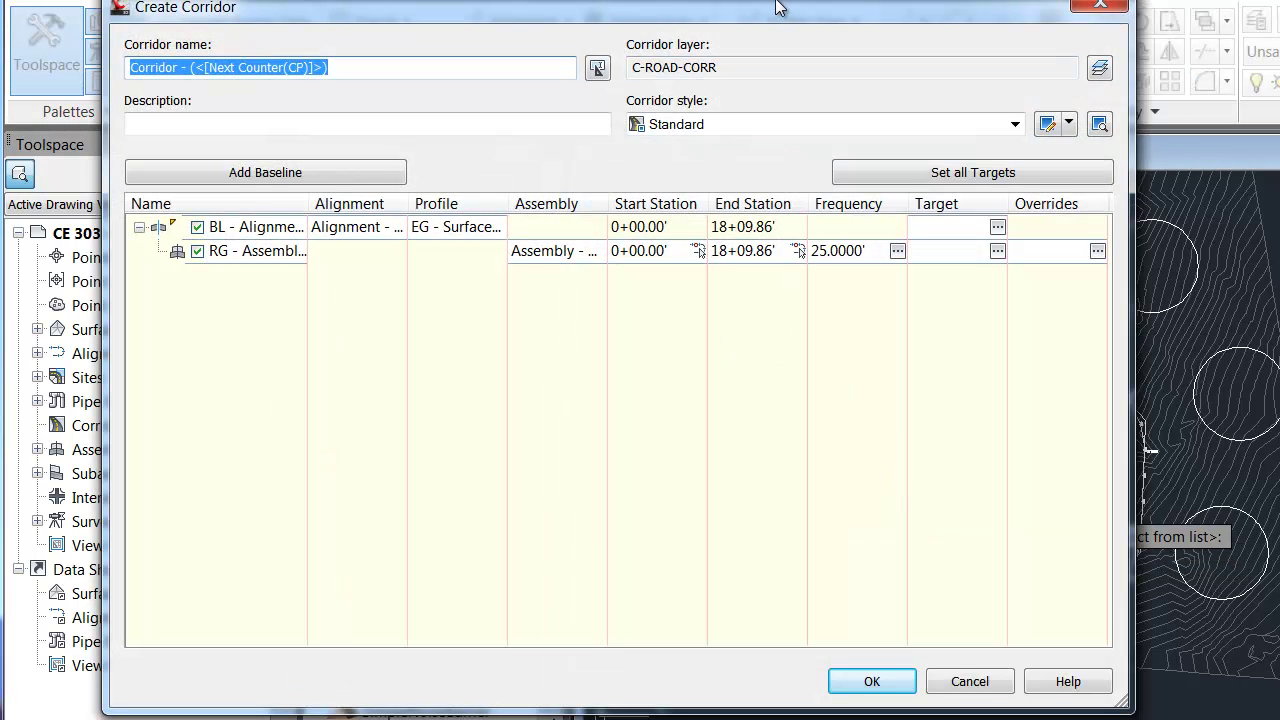
drag(775, 1, 781, 8)
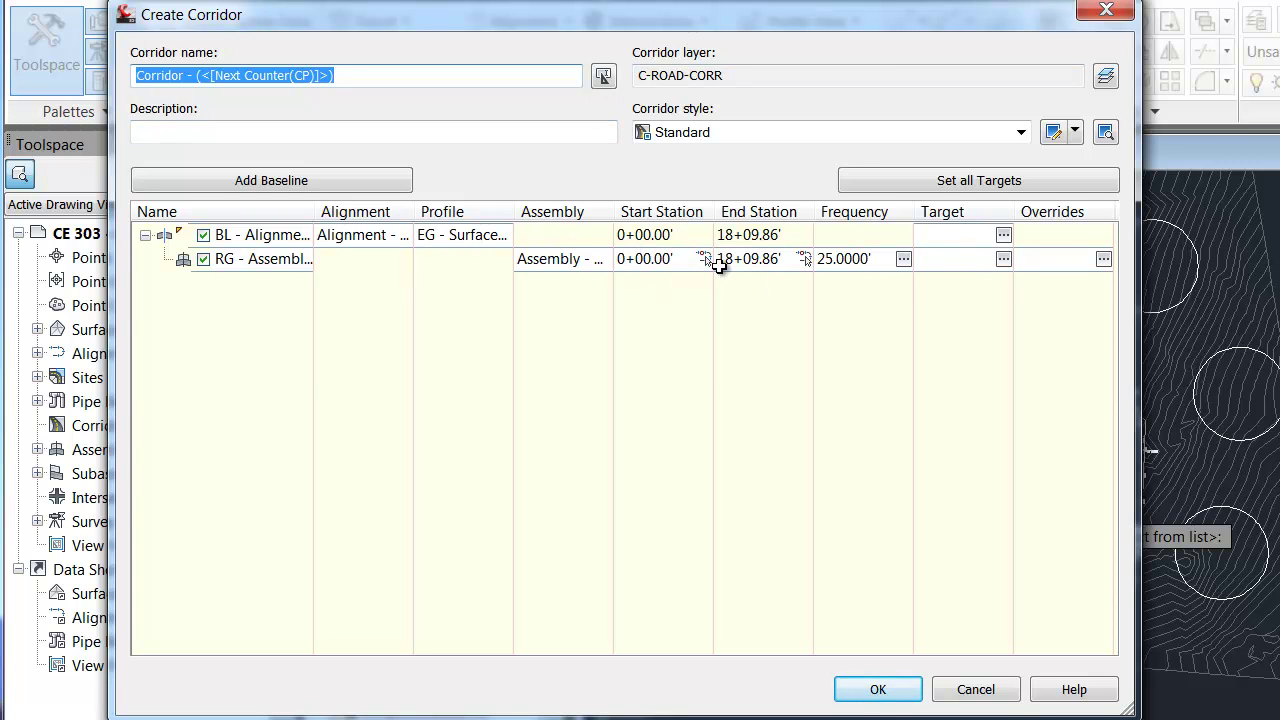
click(913, 182)
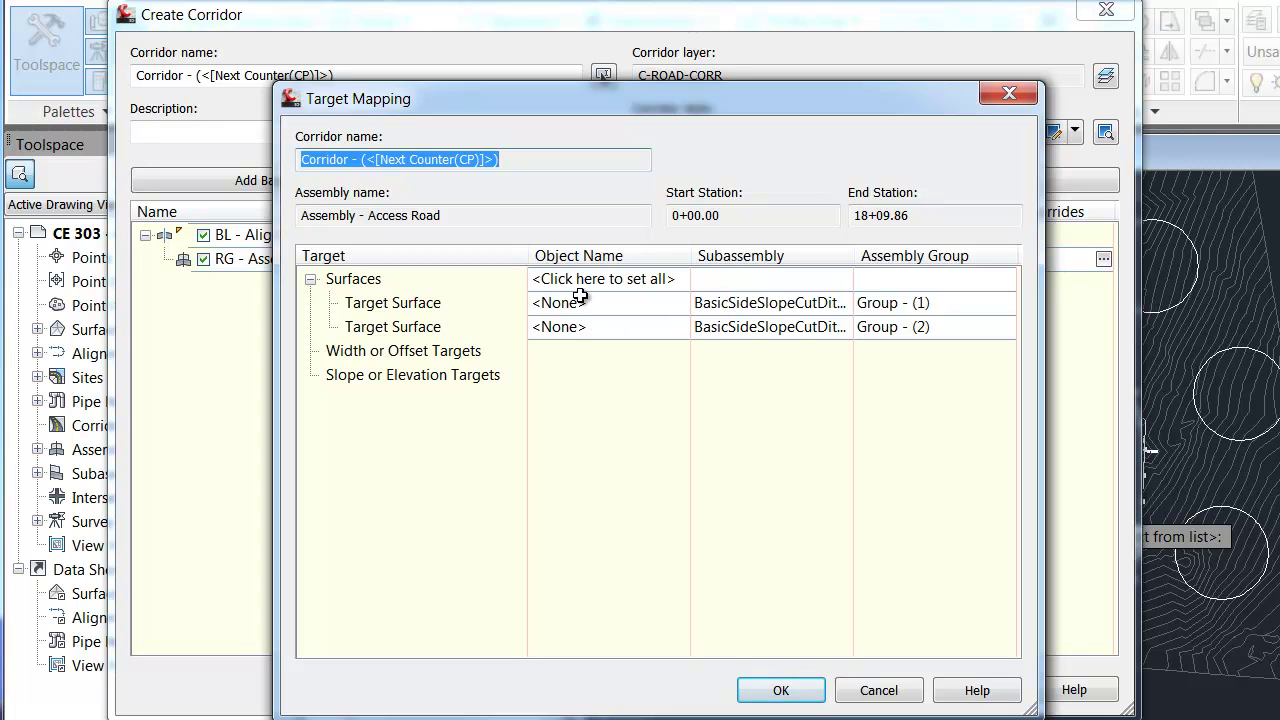
- Target both BasicSideSlopeCutDitch rows to the EG surface and build Corridor - (1)
click(590, 279)
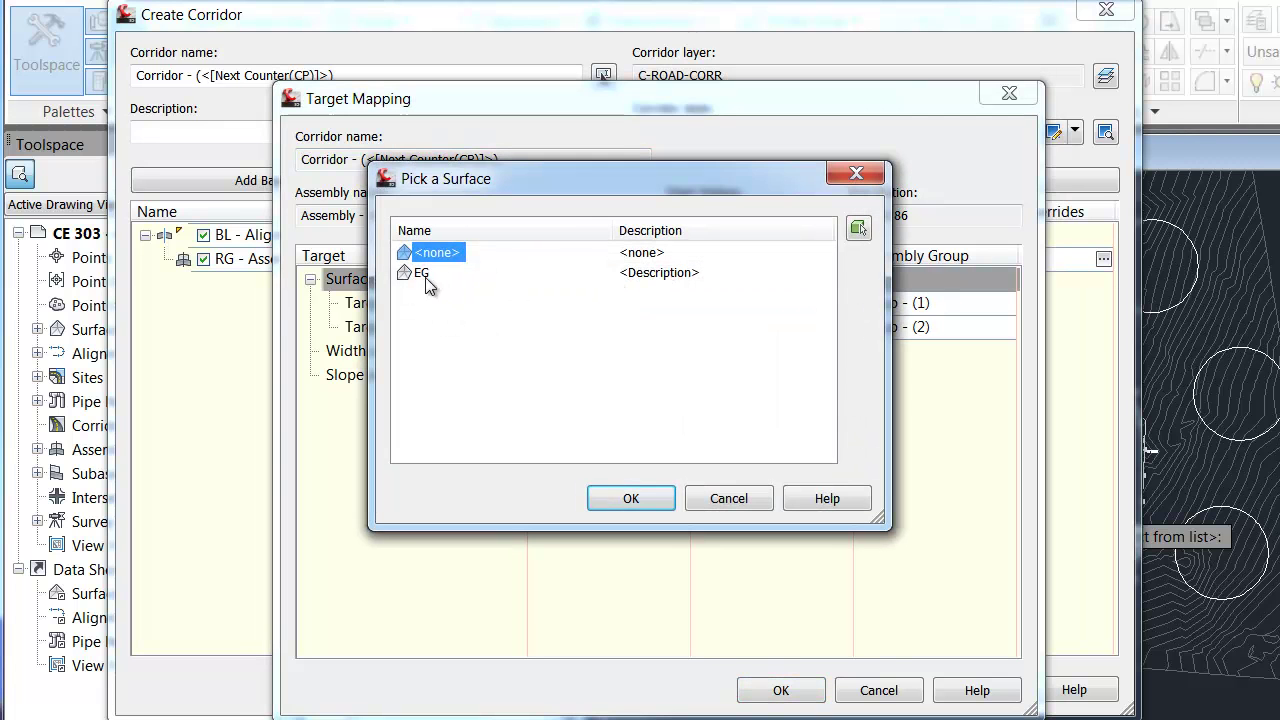
click(630, 500)
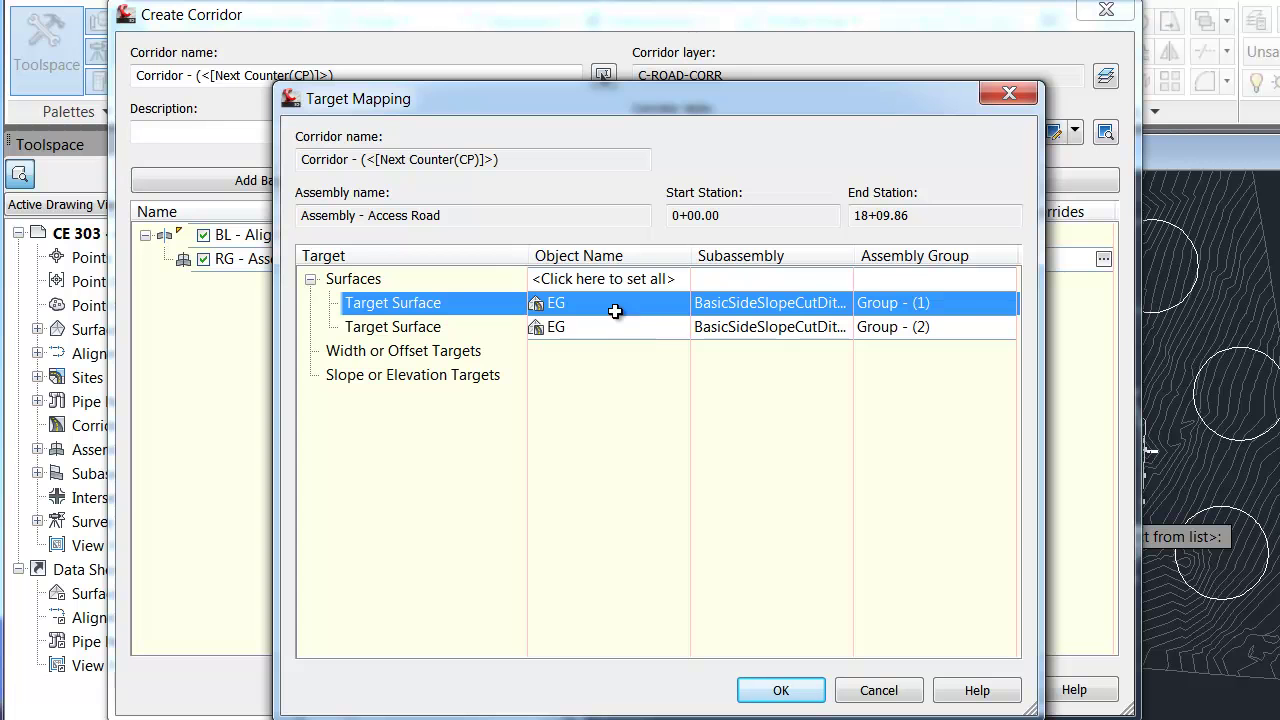
click(780, 690)
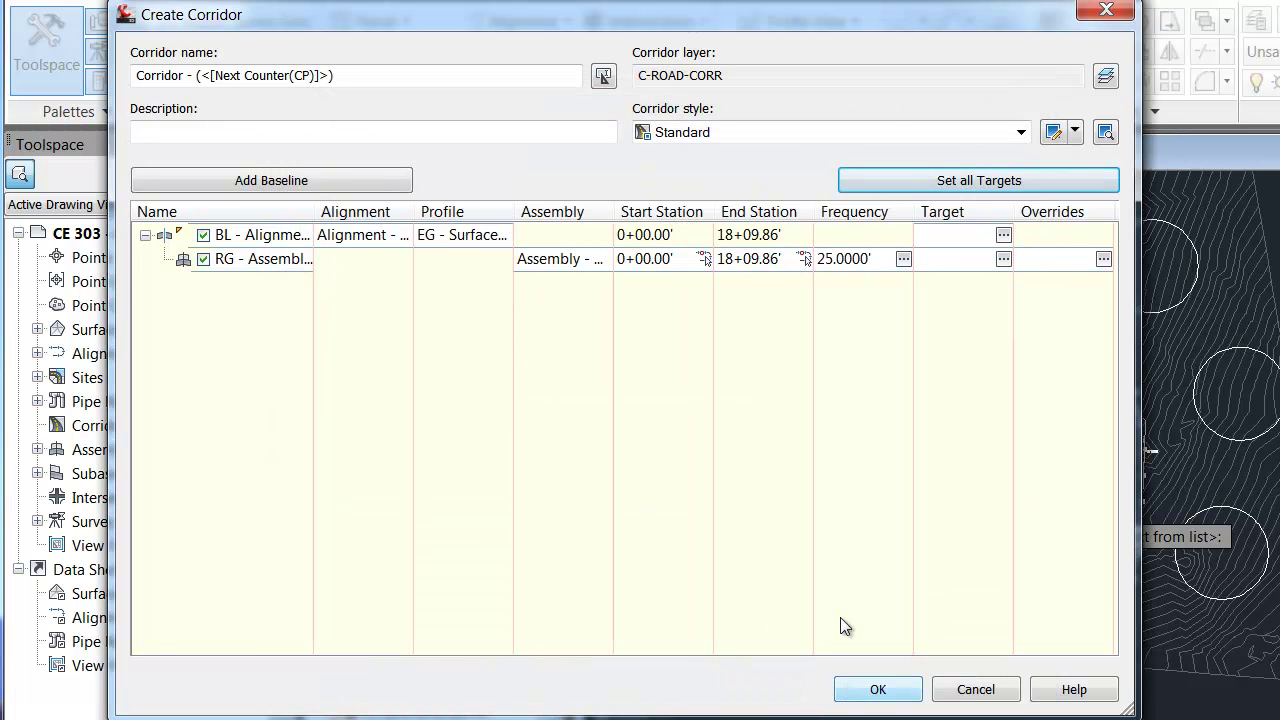
click(878, 689)
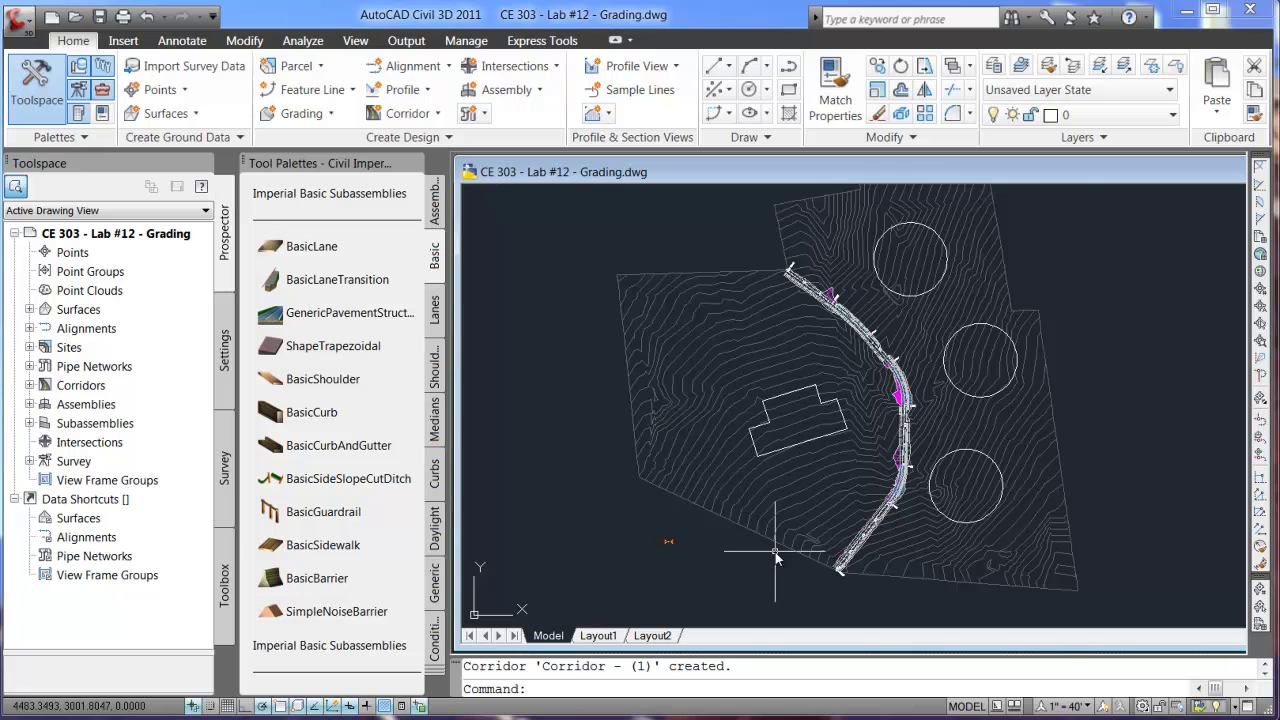
- Zoom around Corridor - (1) to inspect its side slopes daylighting into the EG contours
scroll(899, 423, up, 5)
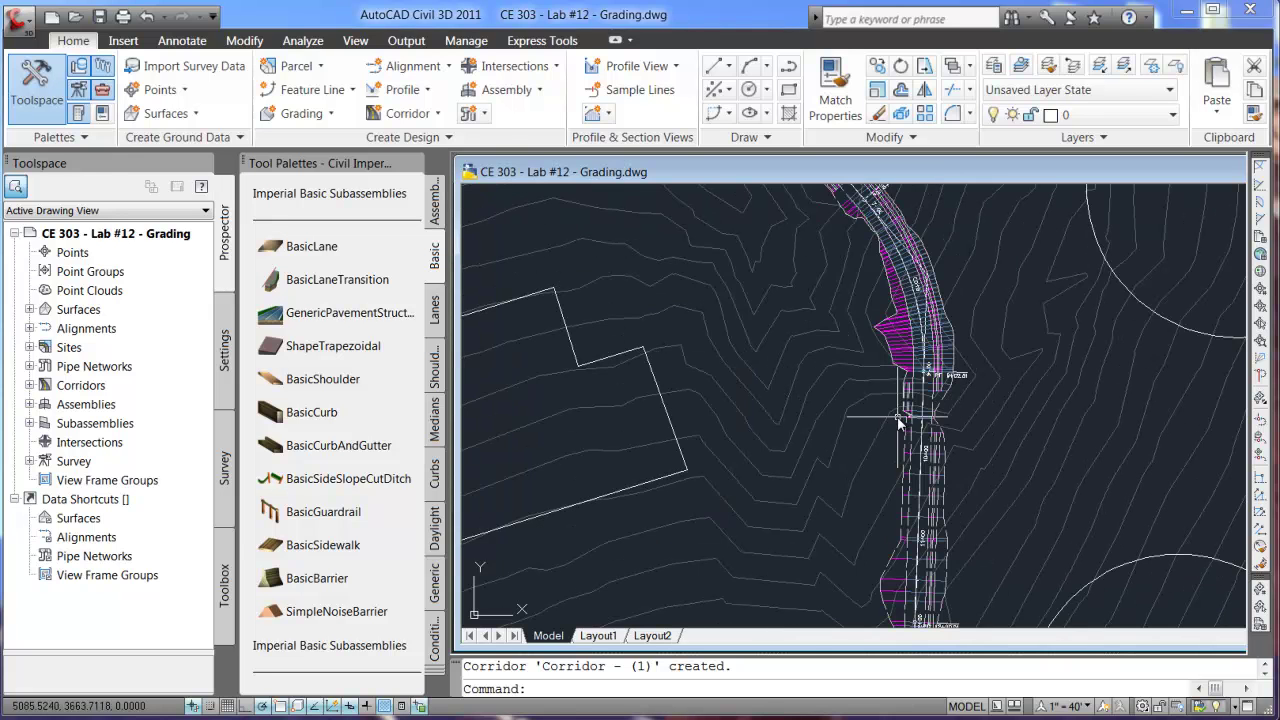
scroll(899, 423, up, 2)
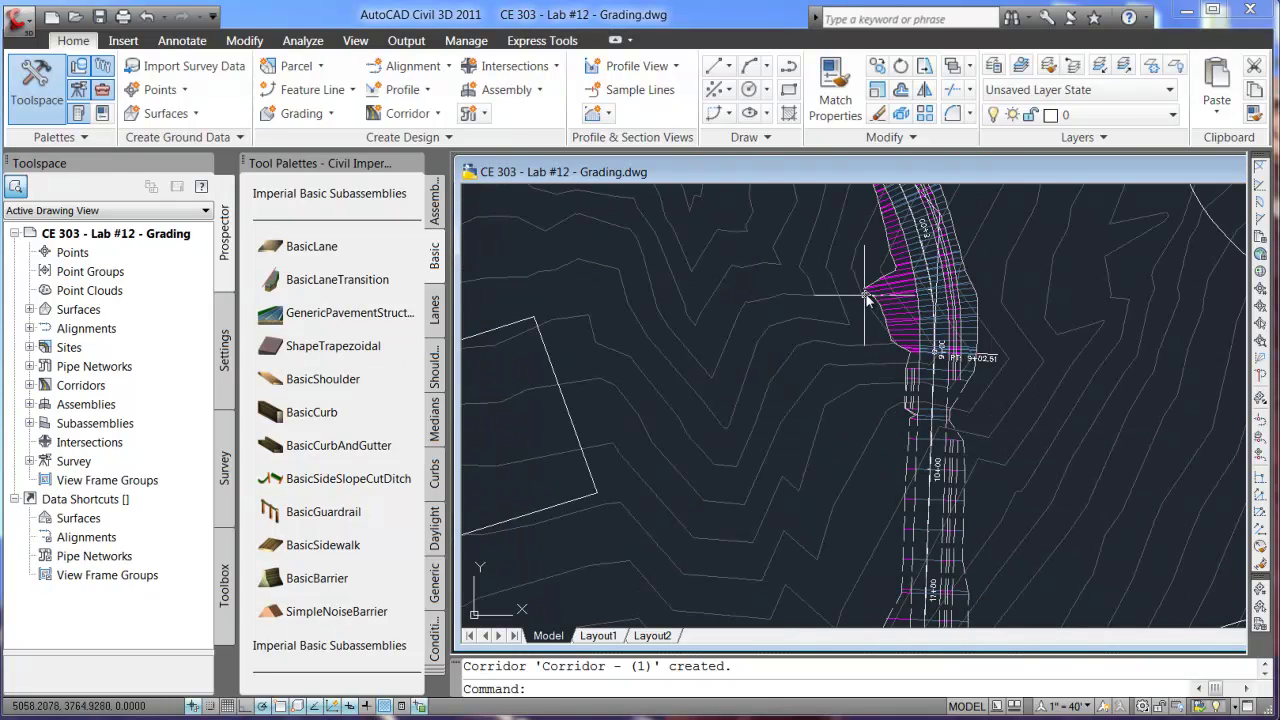
scroll(855, 427, down, 8)
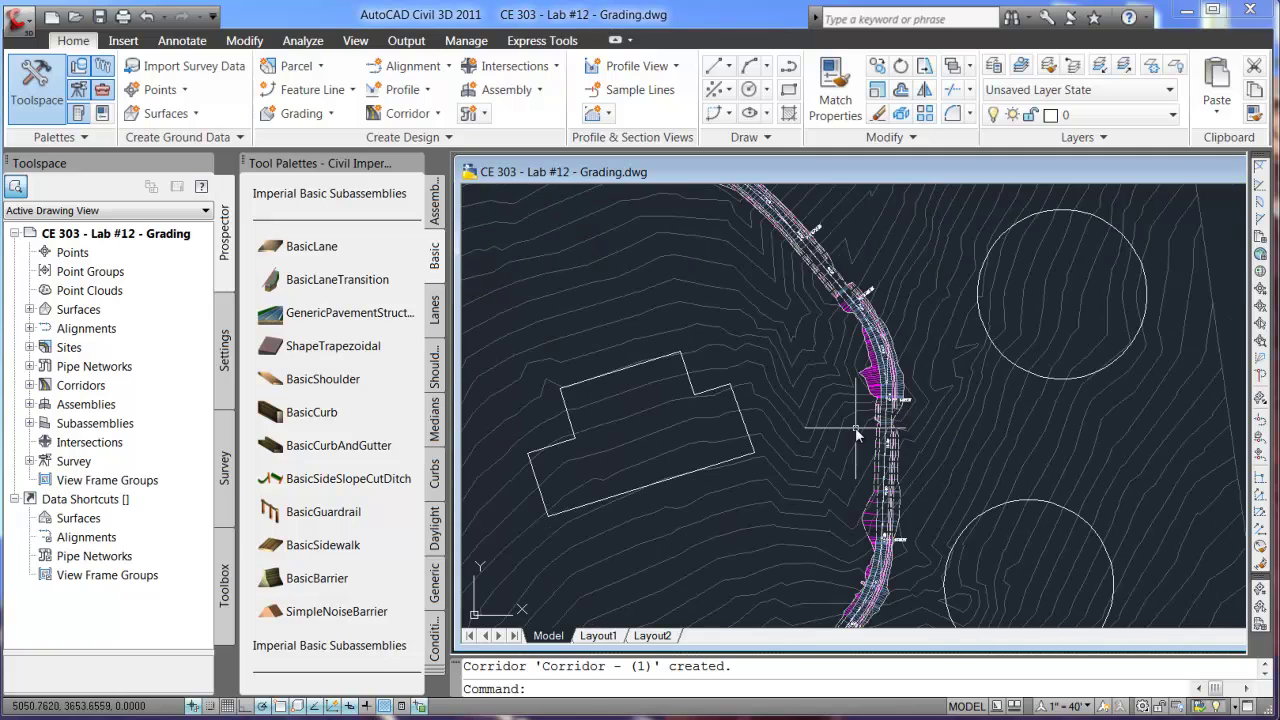
scroll(858, 537, up, 4)
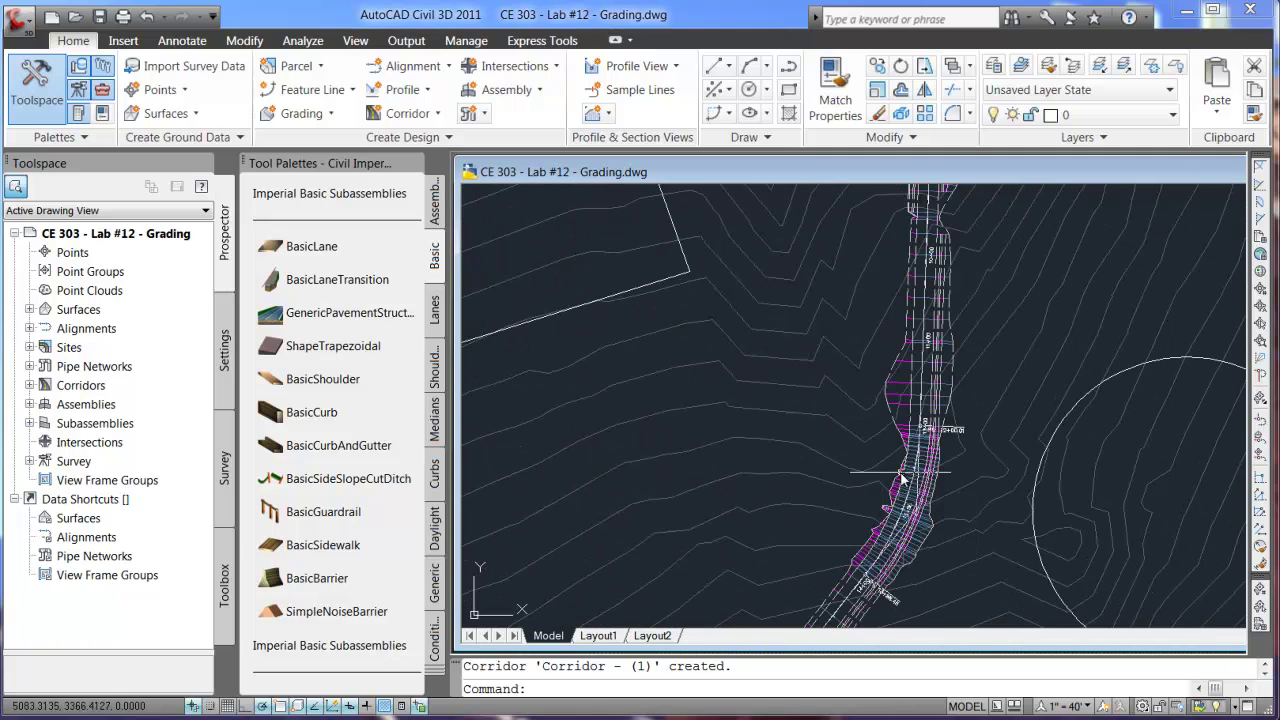
scroll(891, 414, down, 3)
scroll(842, 590, up, 5)
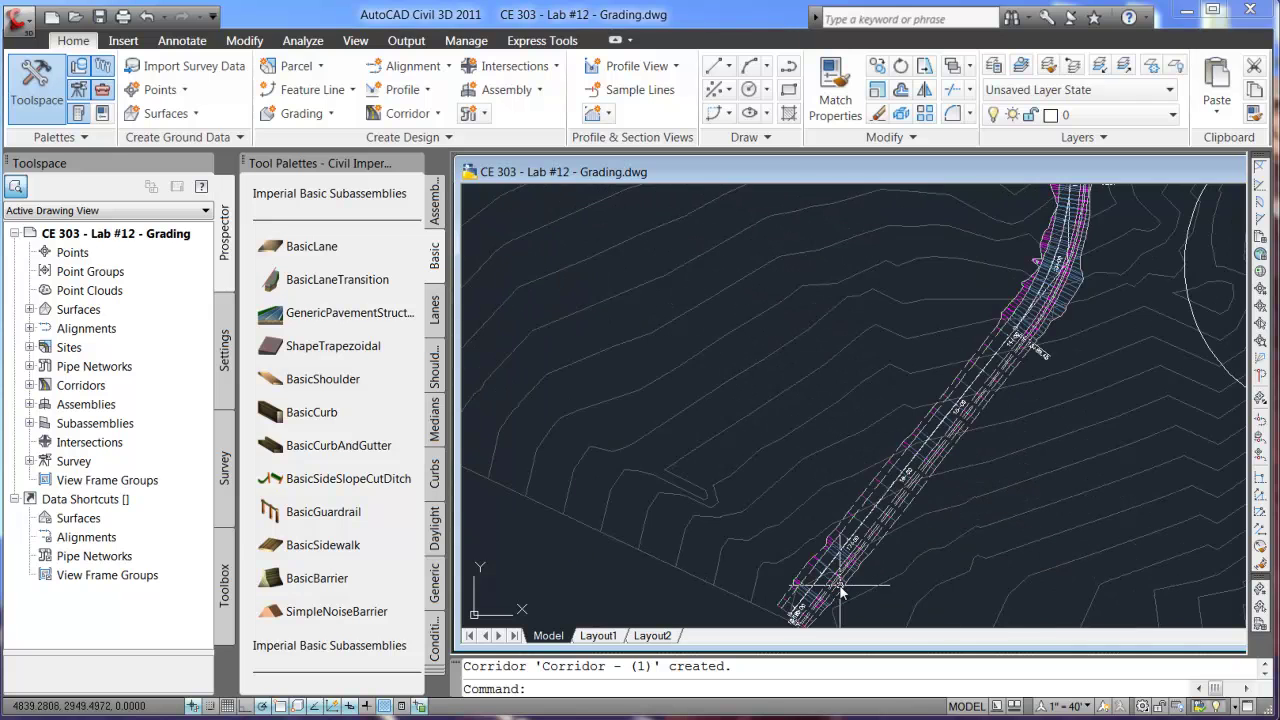
scroll(840, 590, down, 6)
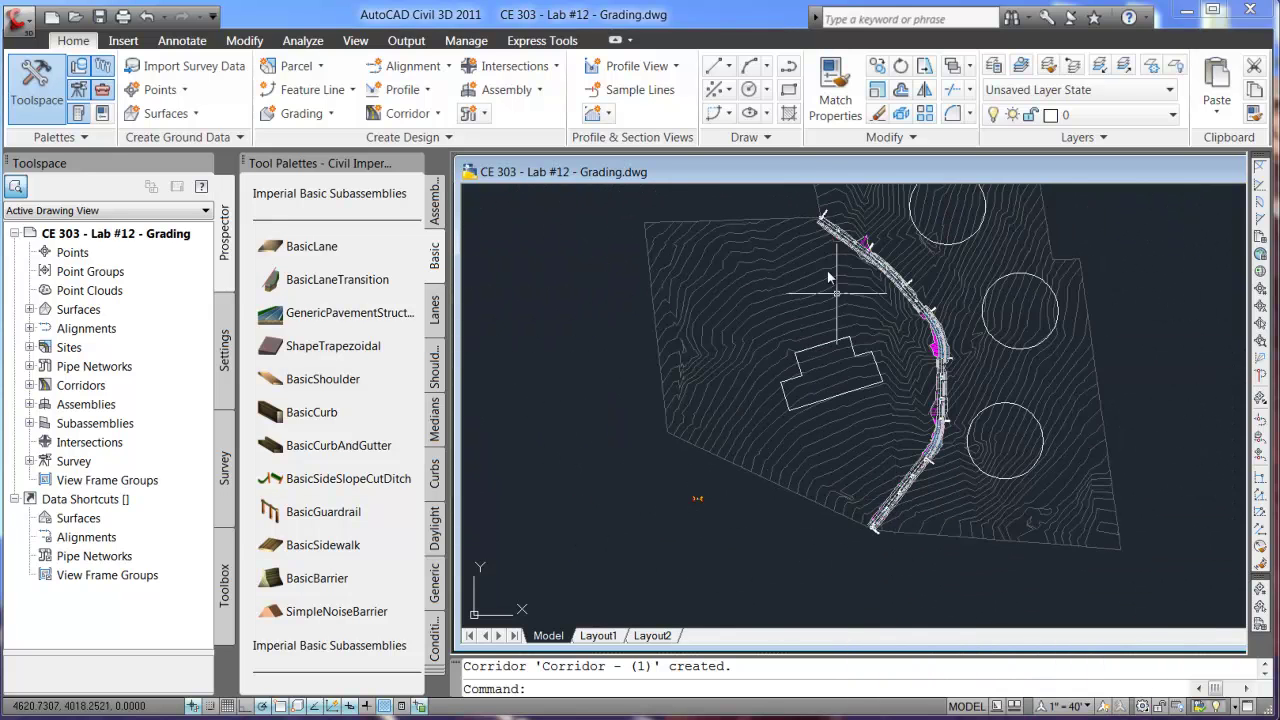
scroll(922, 260, up, 2)
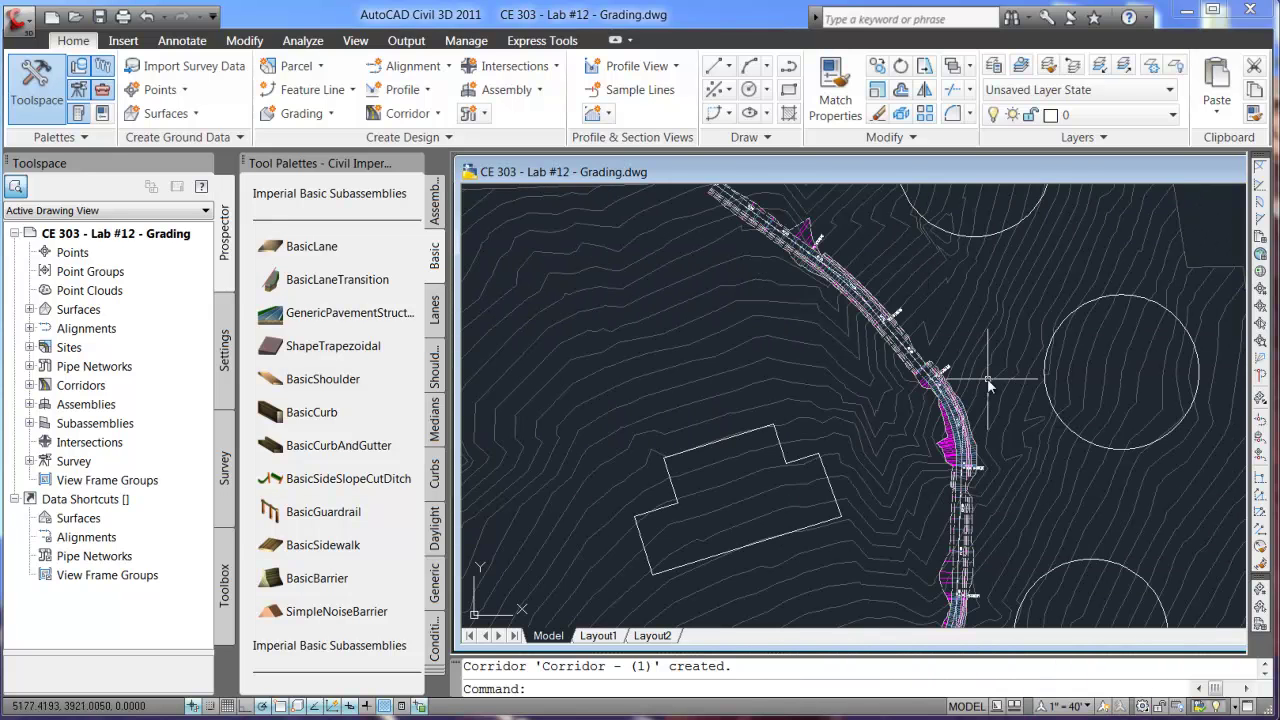
mouse_move(988, 385)
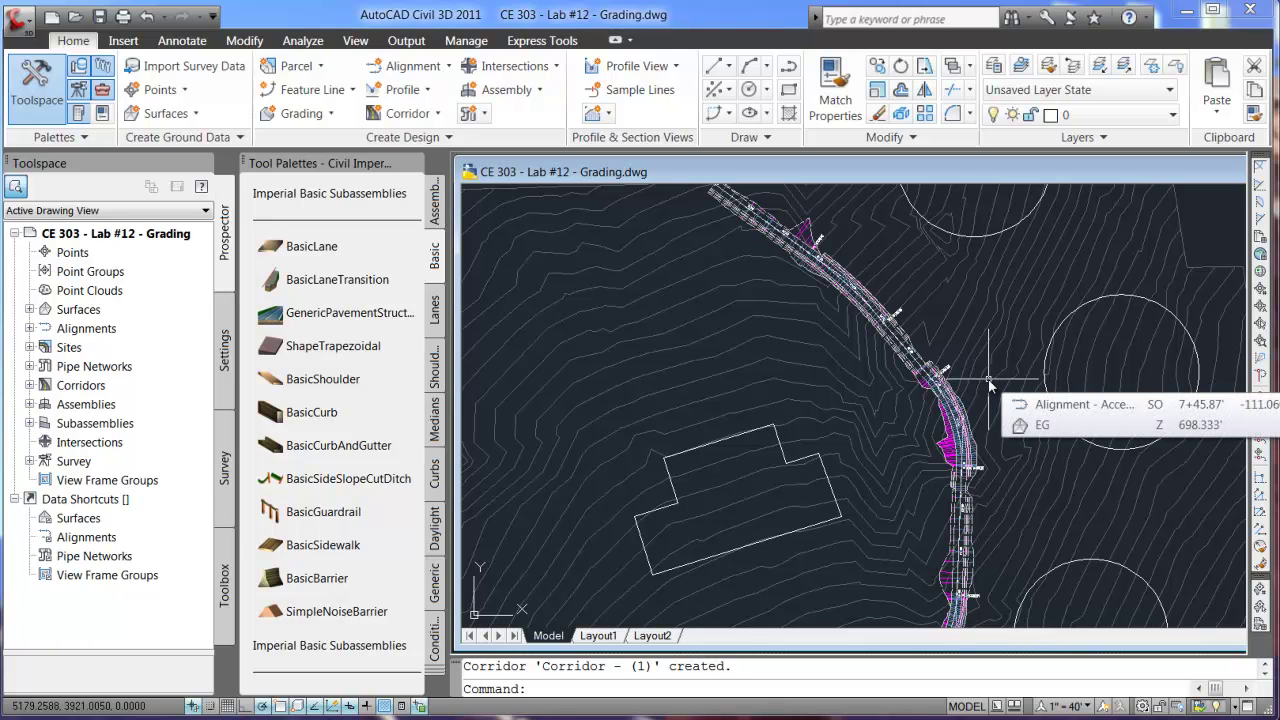